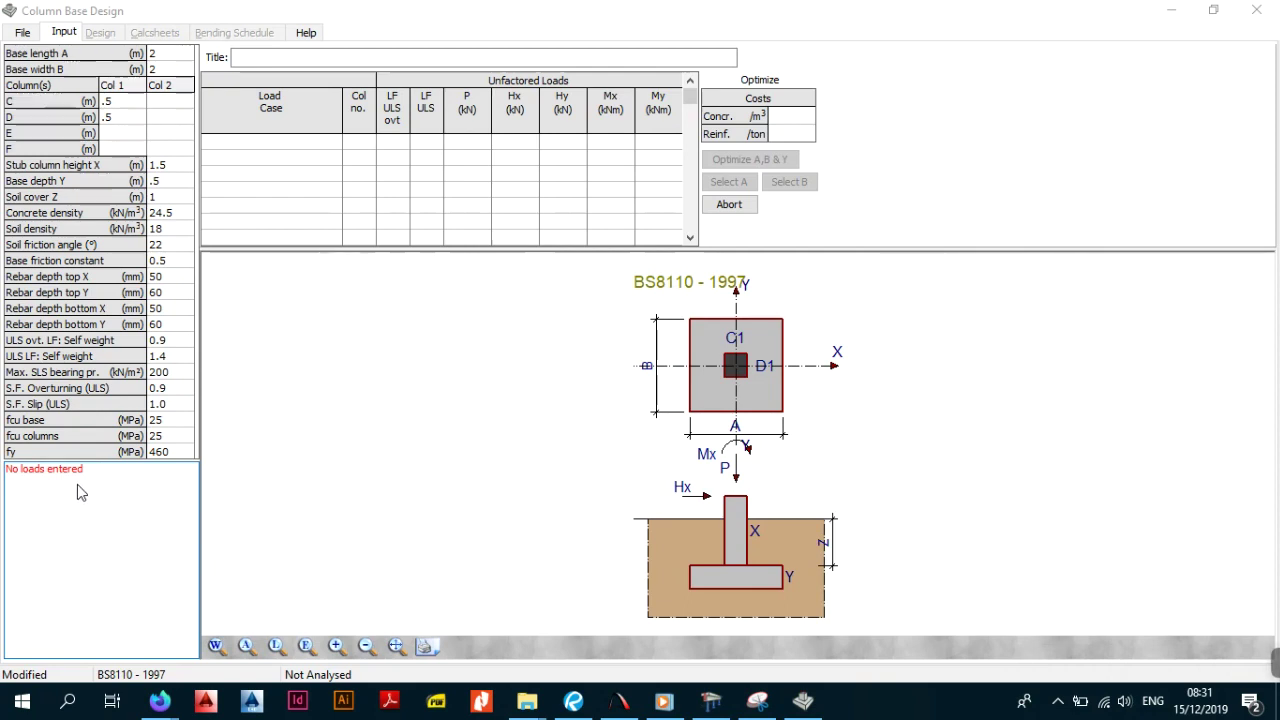
- Create load case 1 in the first row of the unfactored loads table and assign it to column 1
{"action": "left_click", "coordinate": [265, 146]}
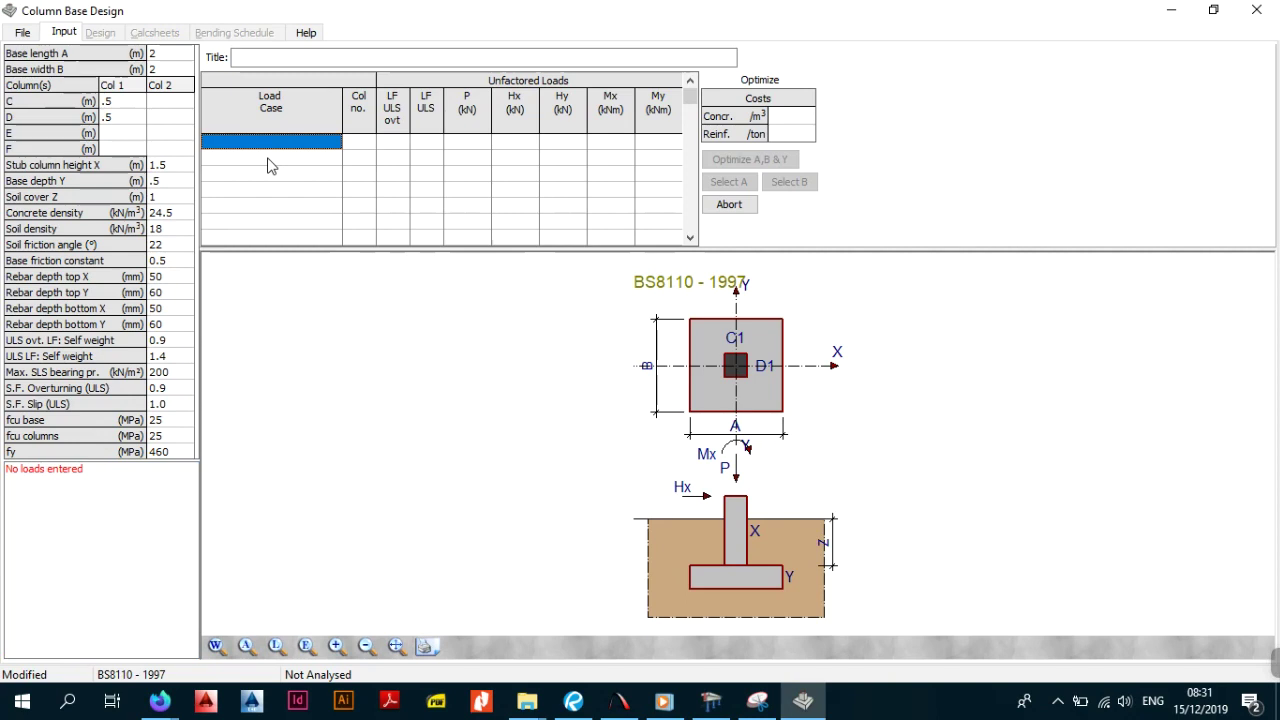
{"action": "left_click", "coordinate": [1057, 702]}
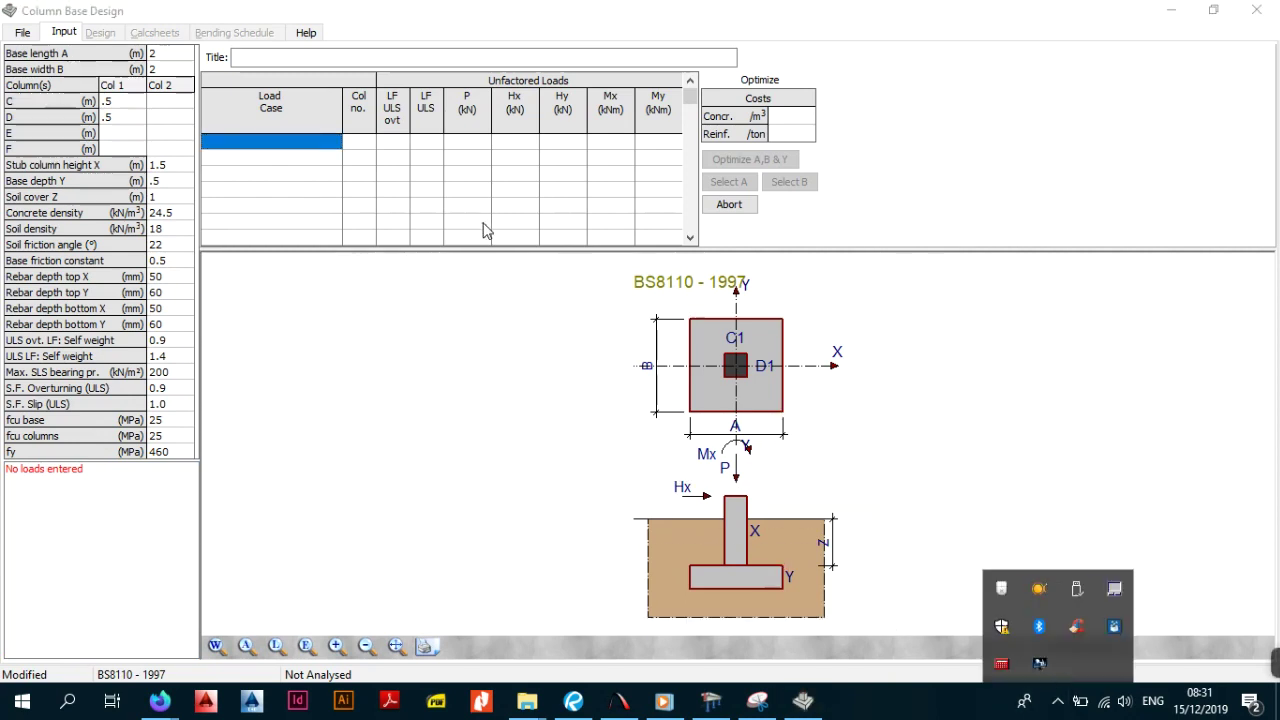
{"action": "left_click", "coordinate": [306, 174]}
{"action": "left_click", "coordinate": [281, 145]}
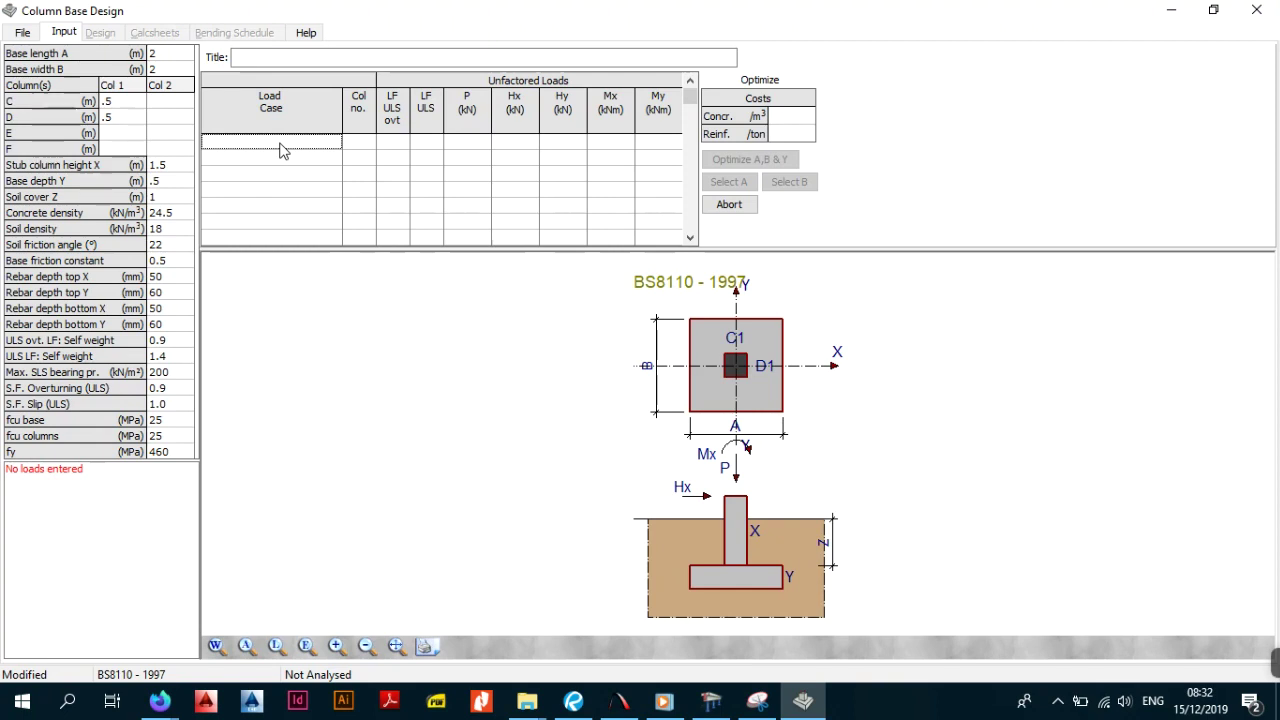
{"action": "type", "text": "1"}
{"action": "left_click", "coordinate": [360, 174]}
{"action": "left_click", "coordinate": [350, 145]}
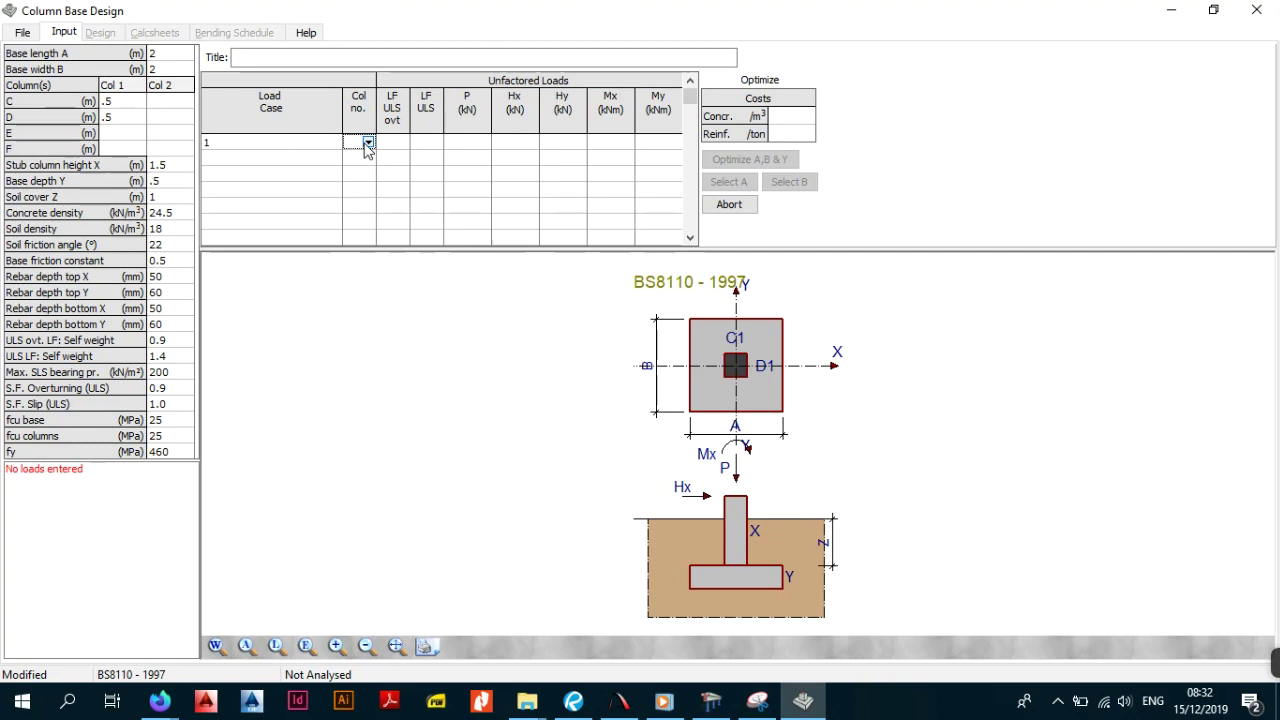
{"action": "left_click", "coordinate": [367, 143]}
{"action": "left_click", "coordinate": [365, 155]}
- Set load case 1's ULS overturning load factor to 0.9 and its ULS load factor to 1.4
{"action": "left_click", "coordinate": [392, 147]}
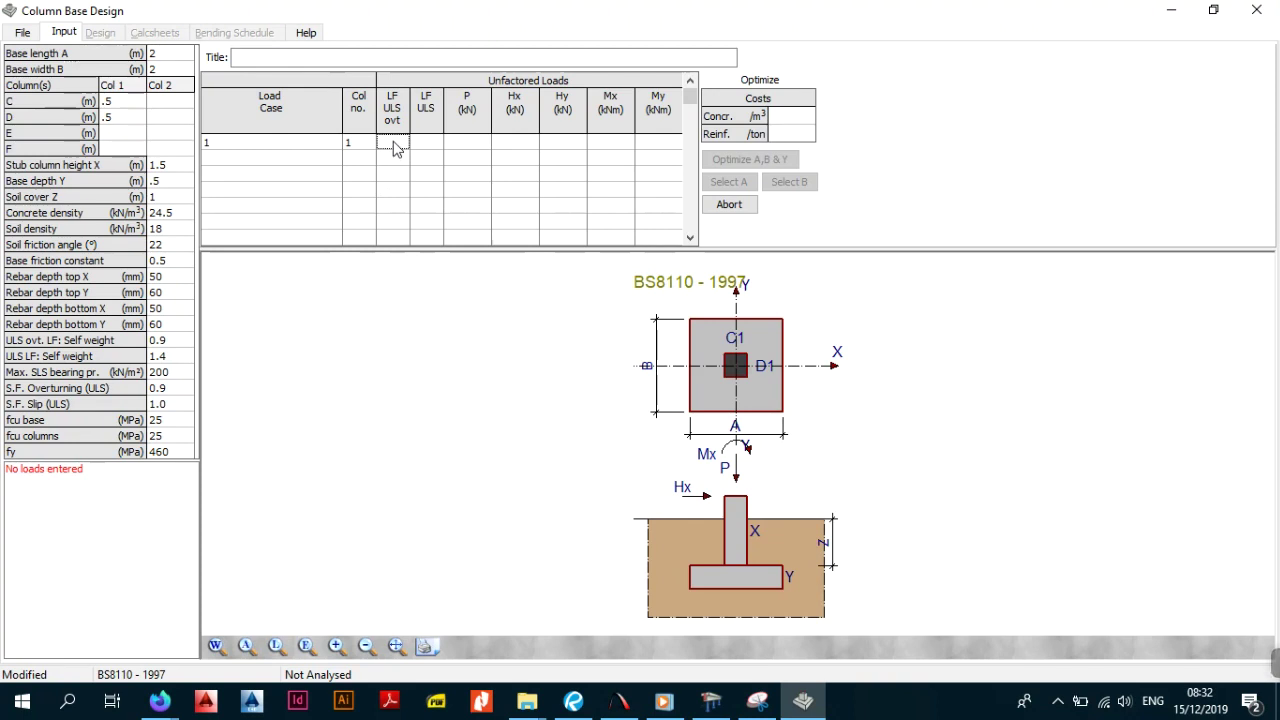
{"action": "type", "text": "0"}
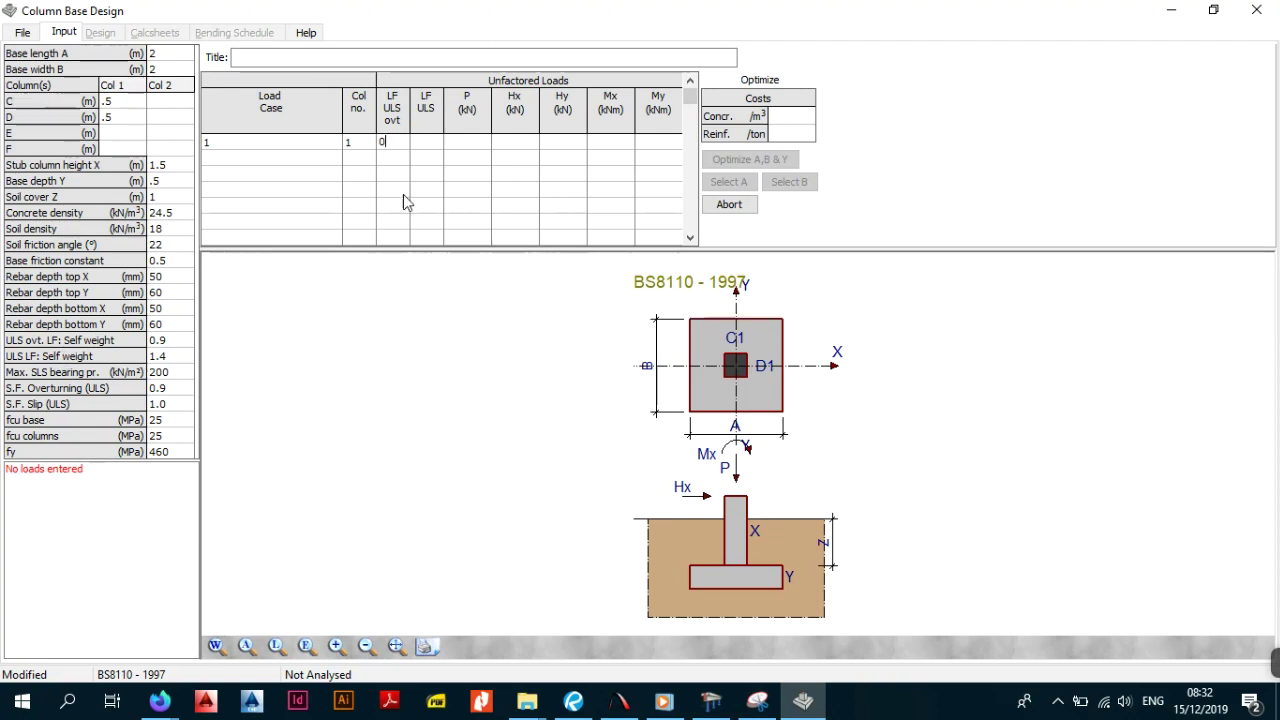
{"action": "type", "text": ".9"}
{"action": "left_click", "coordinate": [450, 148]}
{"action": "left_click", "coordinate": [428, 146]}
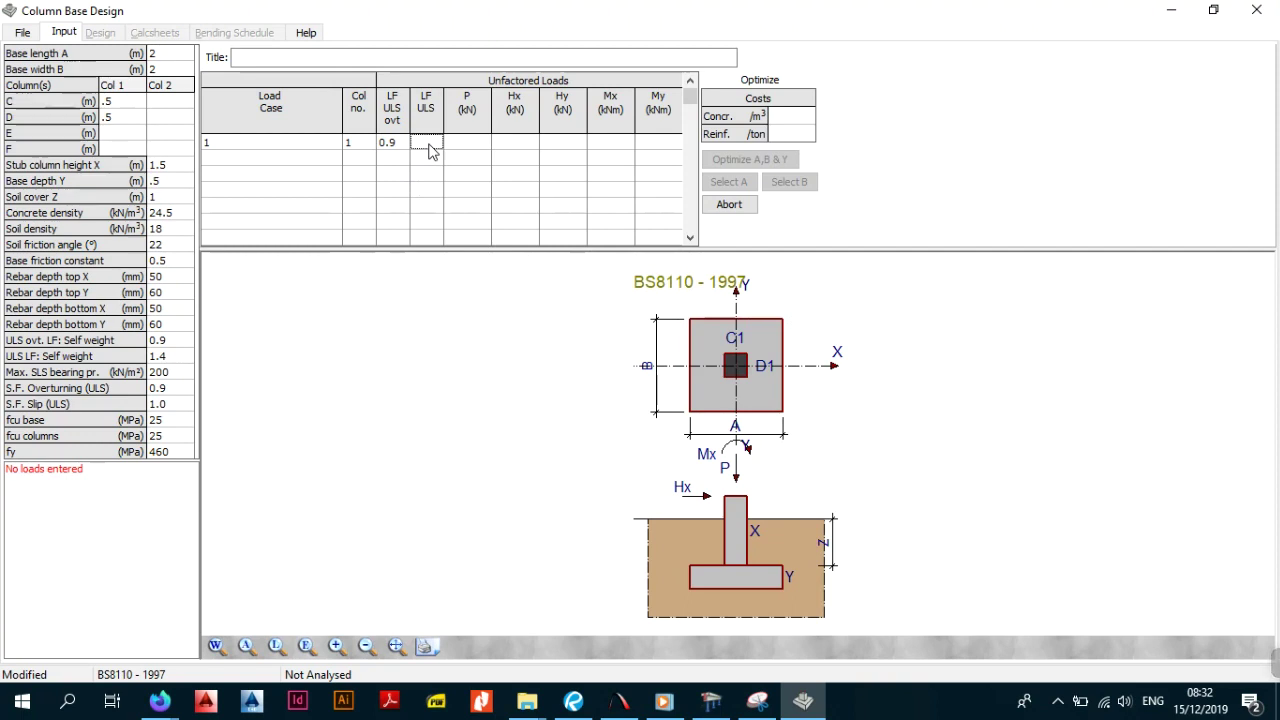
{"action": "type", "text": "1.4"}
{"action": "left_click", "coordinate": [434, 157]}
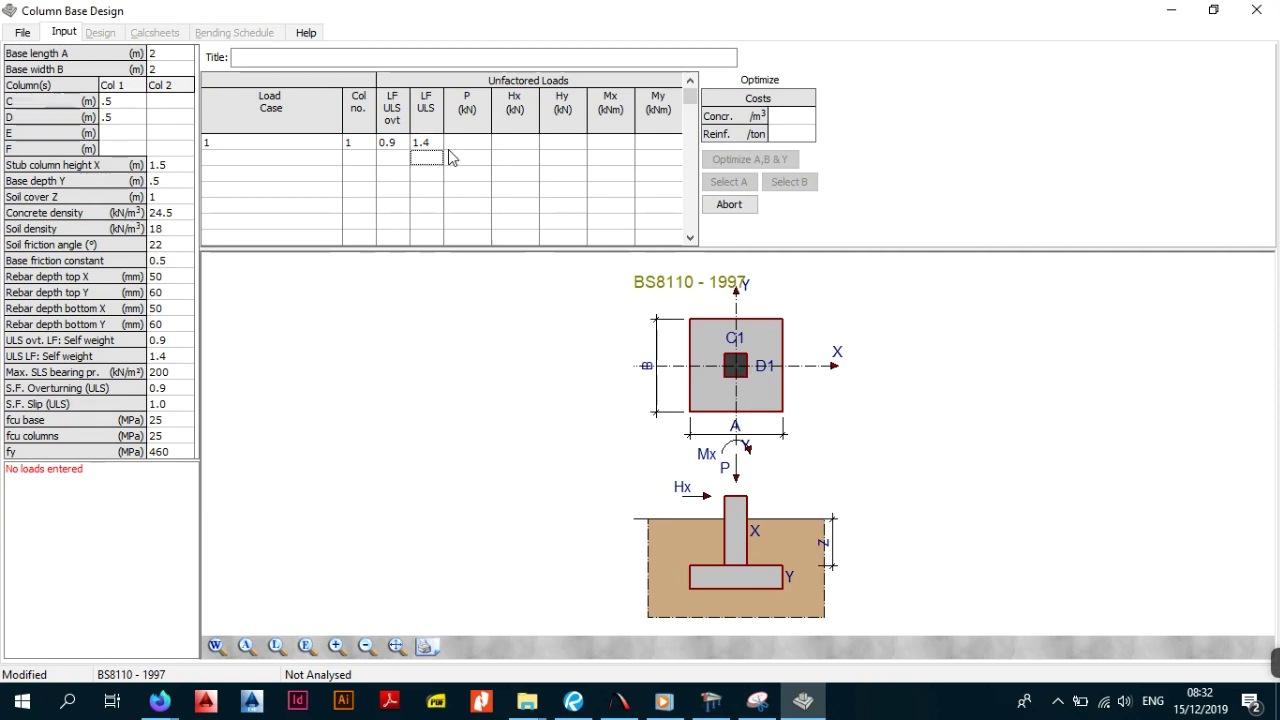
- Enter an axial load P of 1100 kN for load case 1, leaving its horizontal loads and moments blank
{"action": "left_click", "coordinate": [455, 157]}
{"action": "left_click", "coordinate": [480, 146]}
{"action": "left_click", "coordinate": [470, 158]}
{"action": "left_click", "coordinate": [479, 147]}
{"action": "type", "text": "1000"}
{"action": "key", "text": "BackSpace"}
{"action": "key", "text": "BackSpace"}
{"action": "key", "text": "BackSpace"}
{"action": "type", "text": "110"}
{"action": "key", "text": "BackSpace"}
{"action": "key", "text": "BackSpace"}
{"action": "type", "text": "00"}
{"action": "left_click", "coordinate": [512, 145]}
{"action": "left_click", "coordinate": [551, 150]}
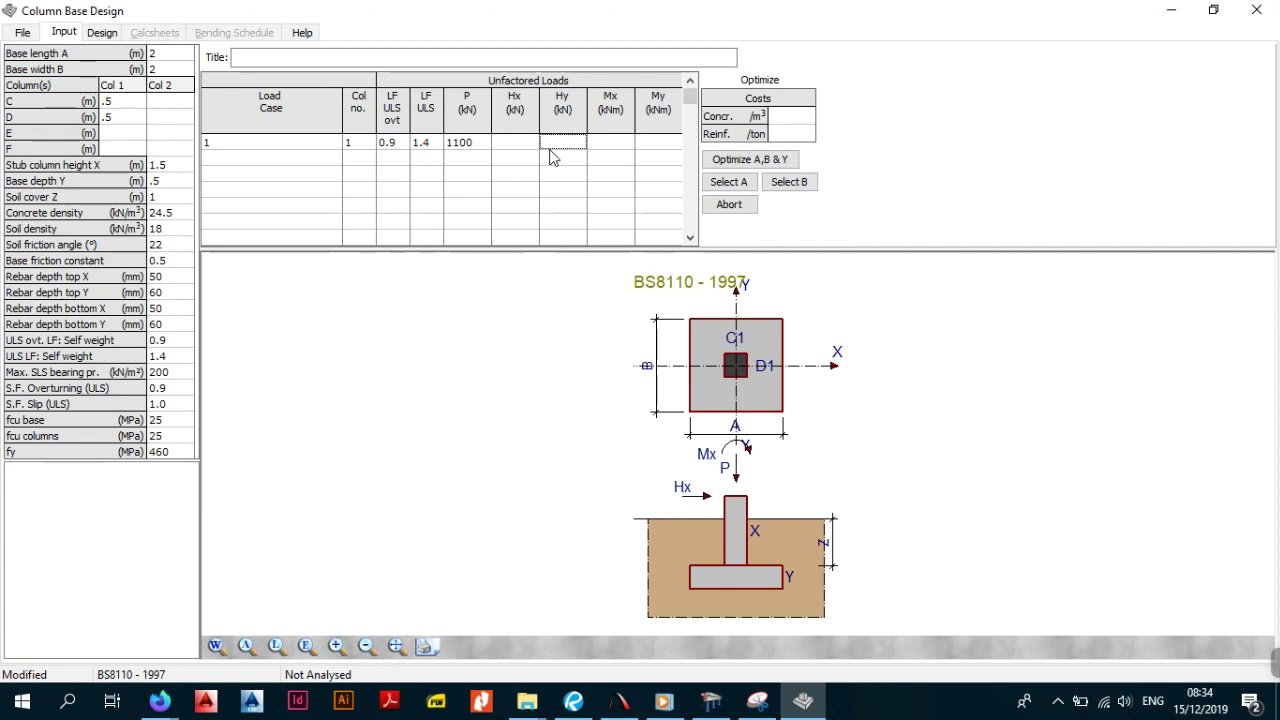
{"action": "left_click", "coordinate": [623, 148]}
{"action": "left_click", "coordinate": [668, 148]}
- Set the optimization costs to 200 per m³ for concrete and 350 per ton for reinforcement, and run the design
{"action": "left_click", "coordinate": [797, 119]}
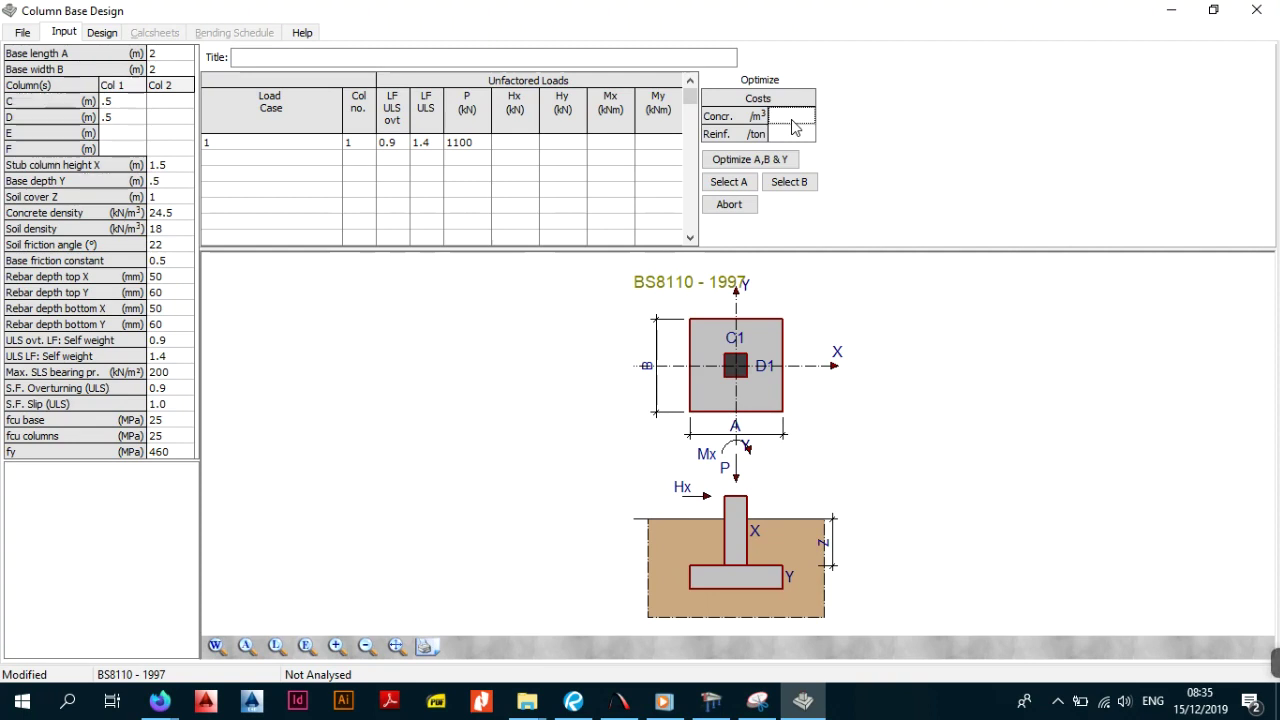
{"action": "type", "text": "200"}
{"action": "key", "text": "Return"}
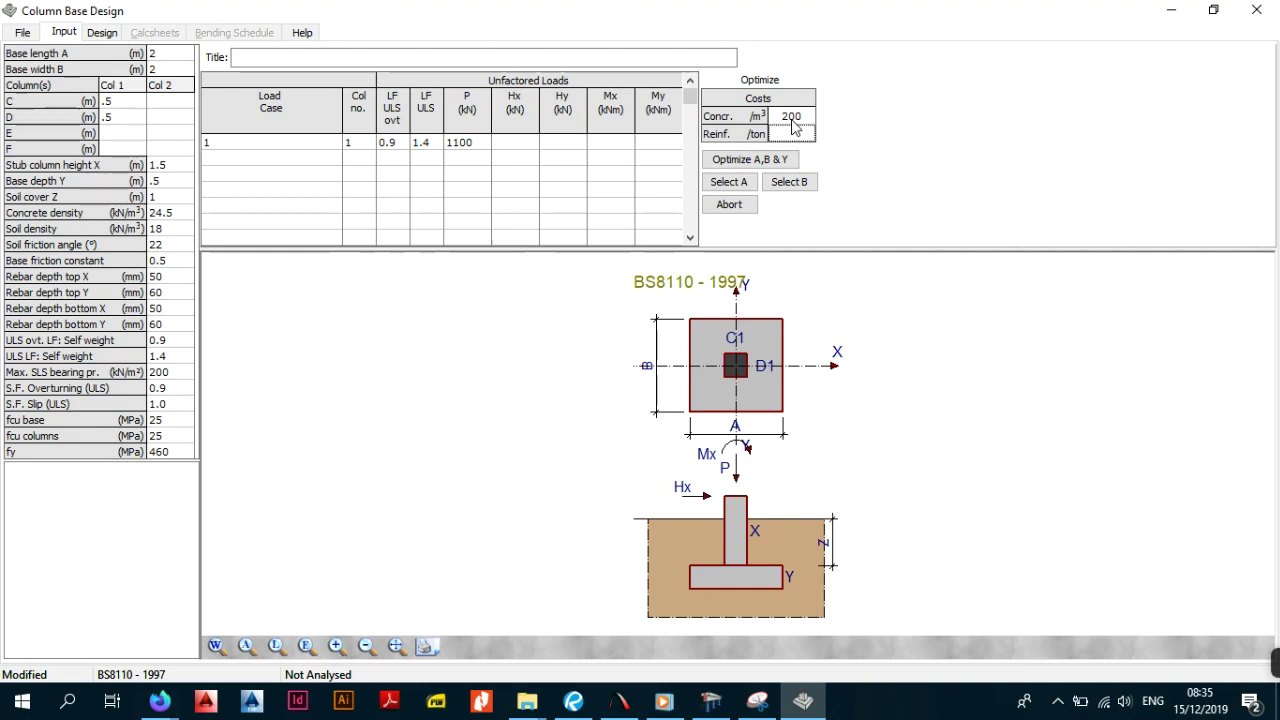
{"action": "type", "text": "350"}
{"action": "left_click", "coordinate": [556, 184]}
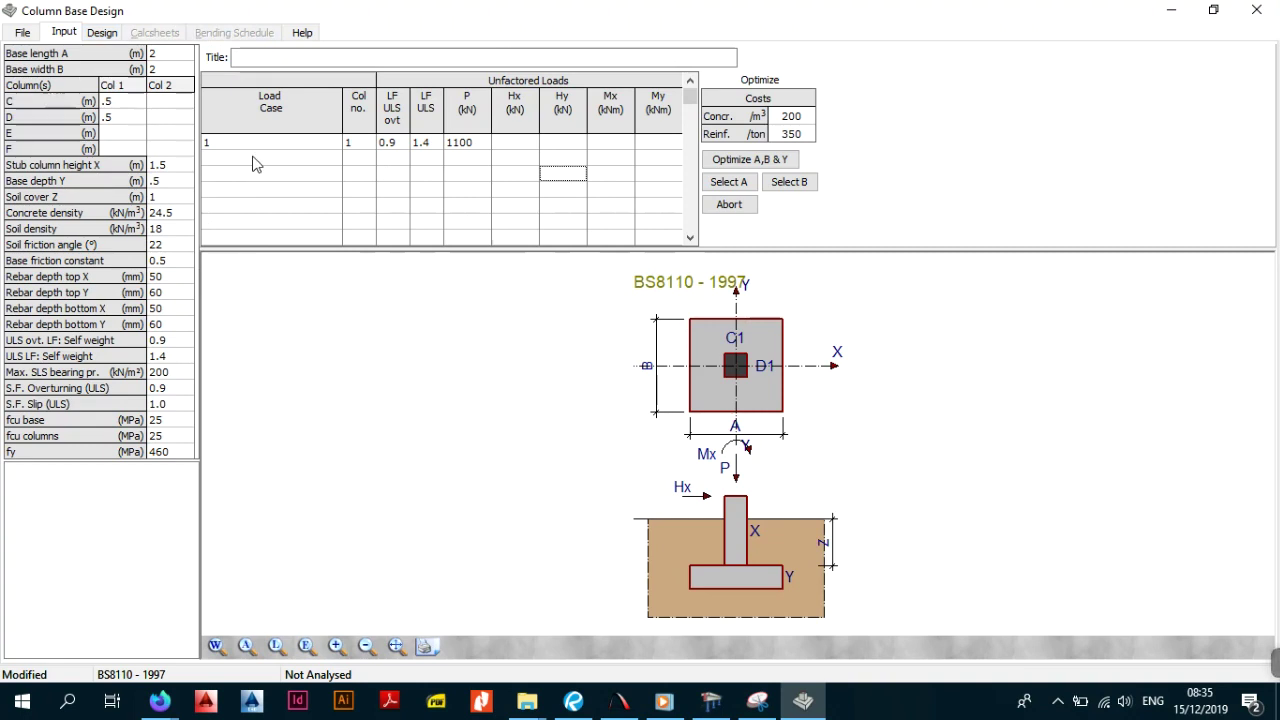
{"action": "left_click", "coordinate": [104, 32]}
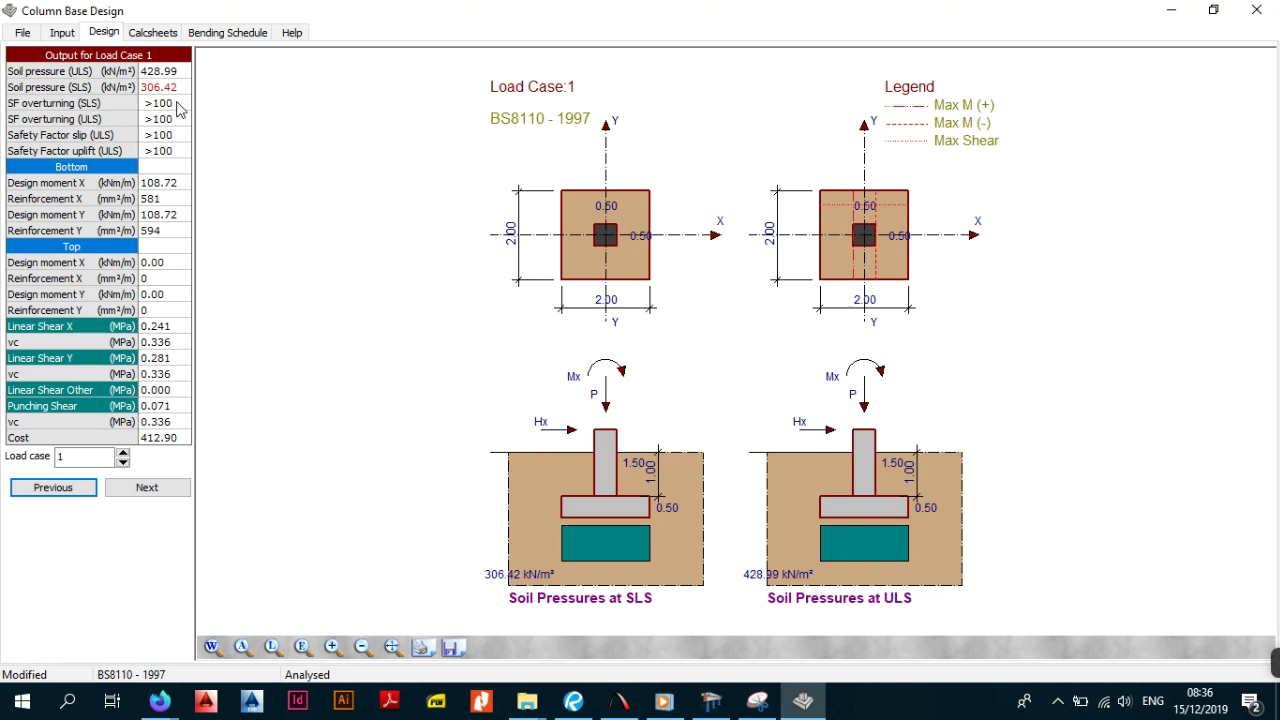
- Return to the input data and set the base depth Y to 0.6 m
{"action": "left_click", "coordinate": [62, 36]}
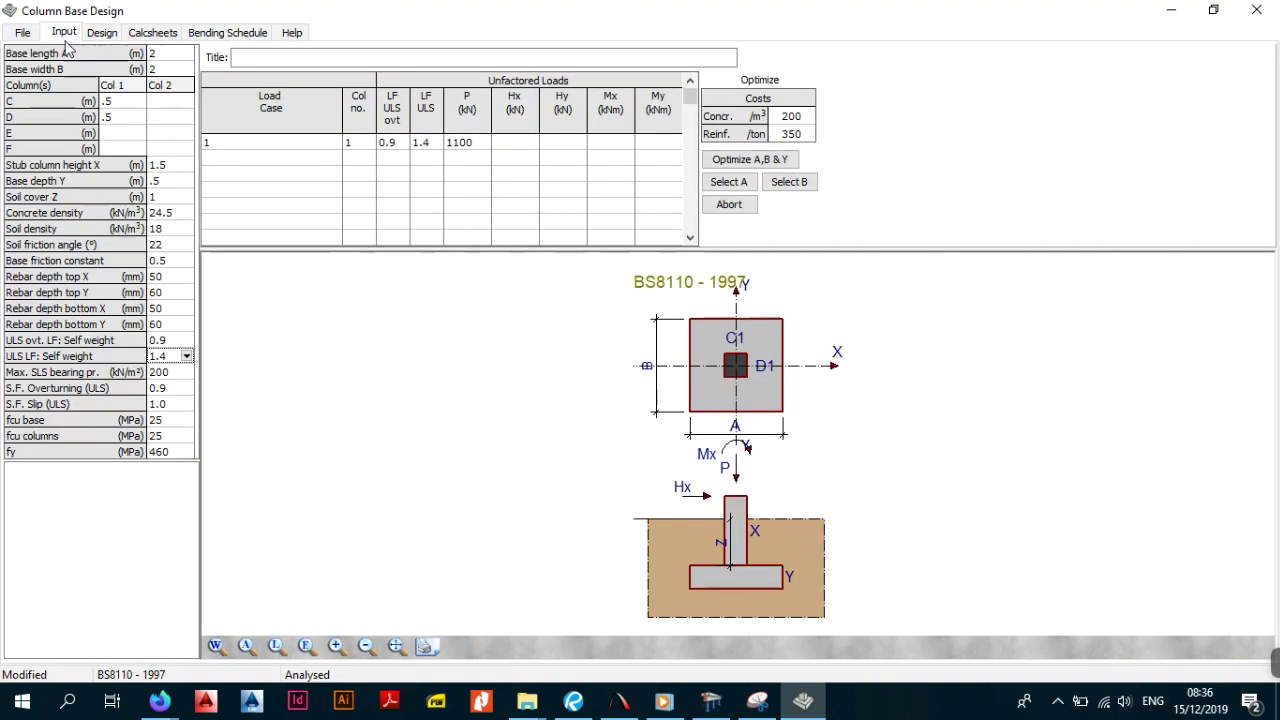
{"action": "left_click", "coordinate": [170, 184]}
{"action": "type", "text": ".6"}
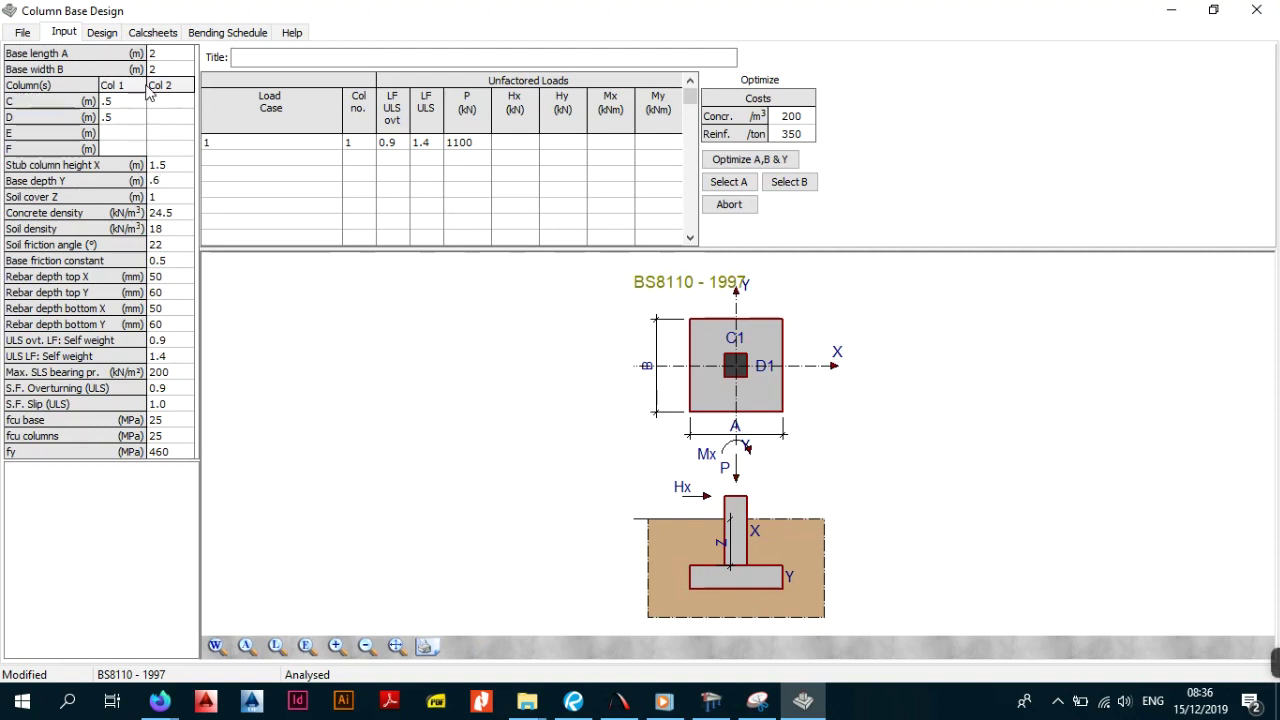
- Set the base length A and base width B to 2.25 m and rerun the design
{"action": "left_click", "coordinate": [164, 60]}
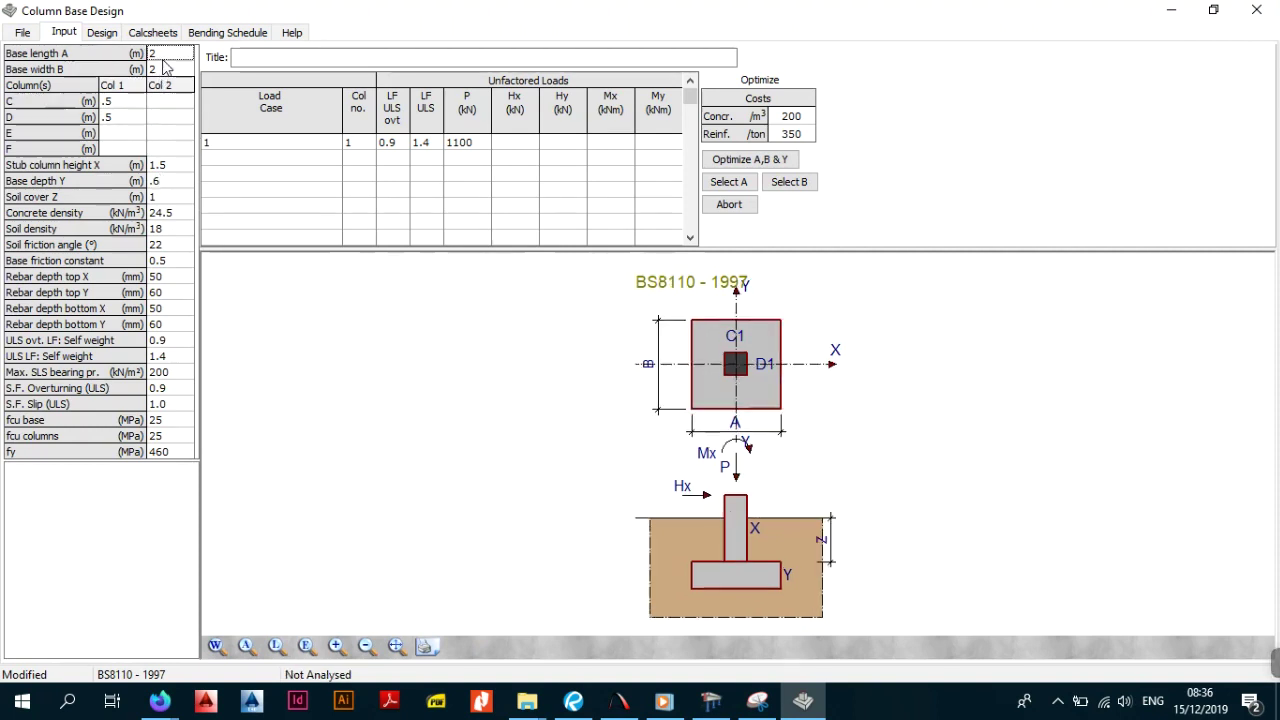
{"action": "type", "text": ".25"}
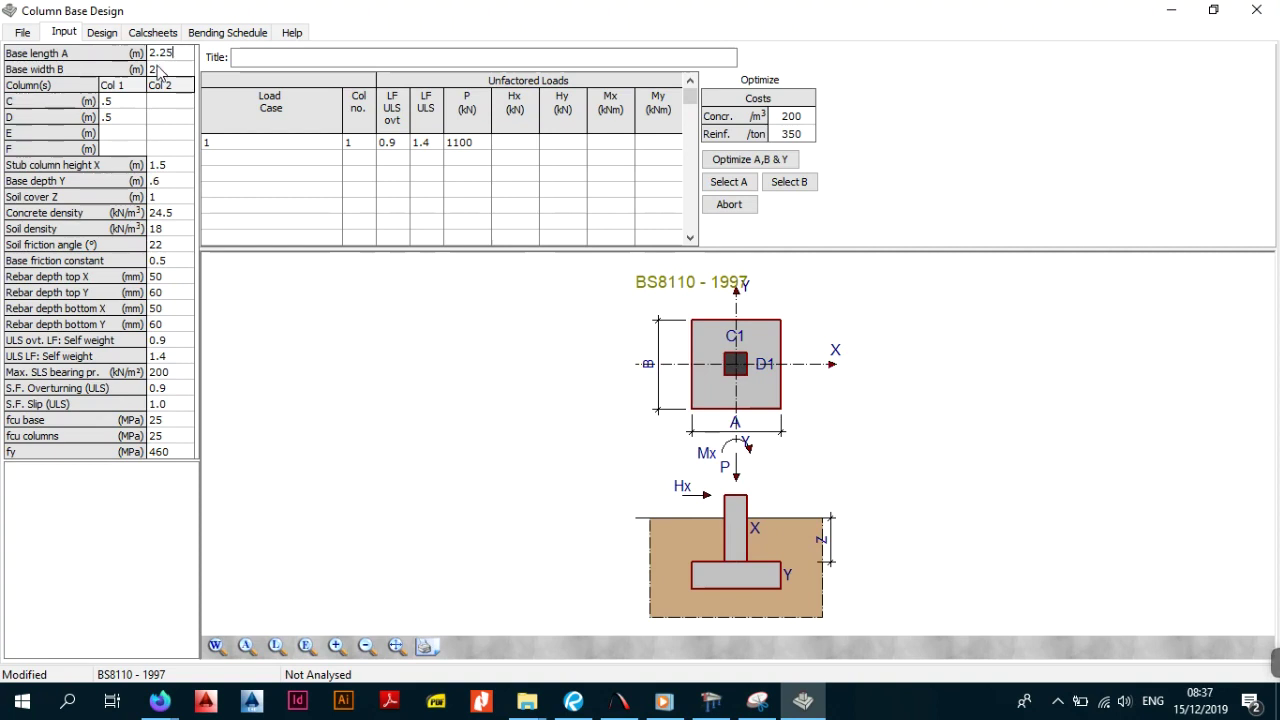
{"action": "left_click", "coordinate": [157, 70]}
{"action": "type", "text": "."}
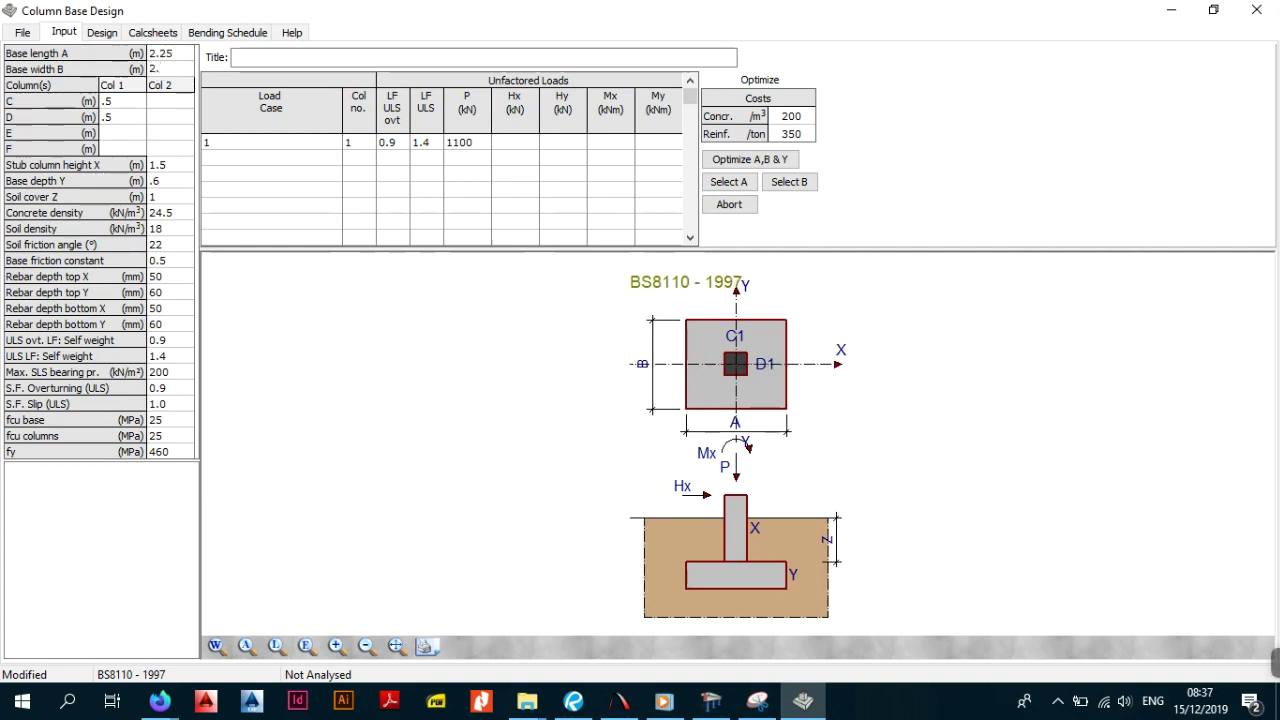
{"action": "type", "text": "25"}
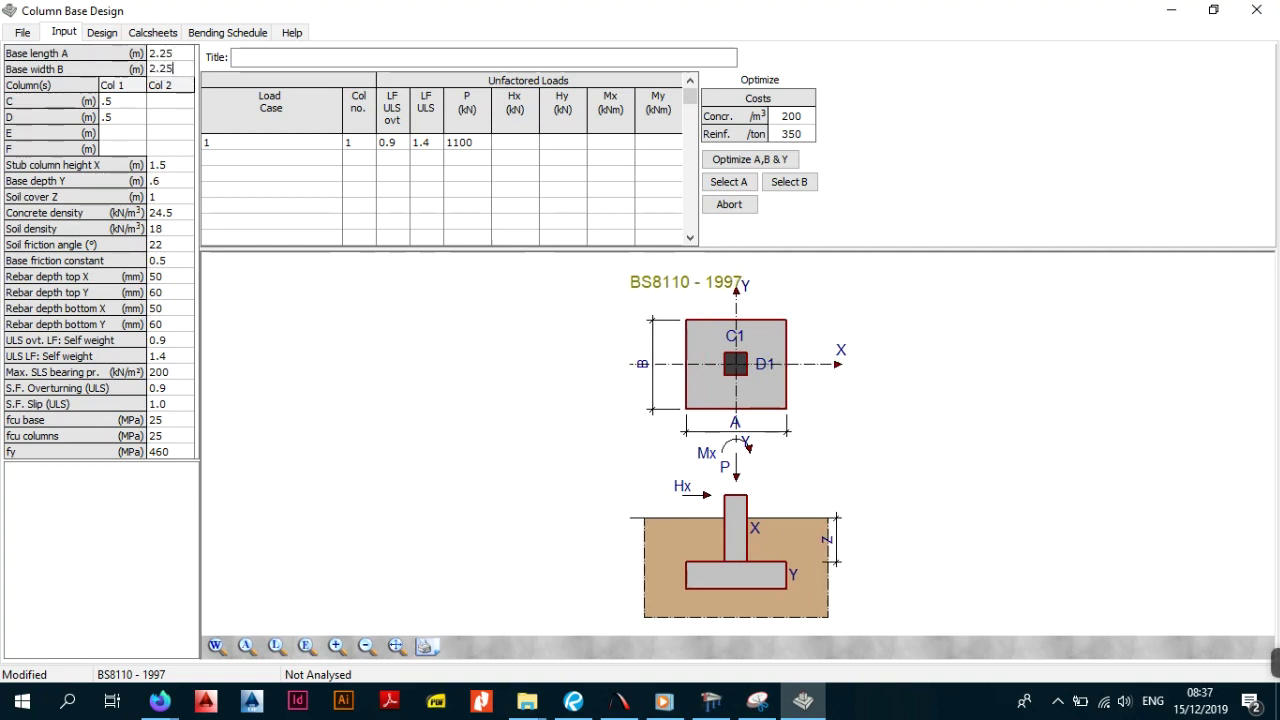
{"action": "left_click", "coordinate": [103, 33]}
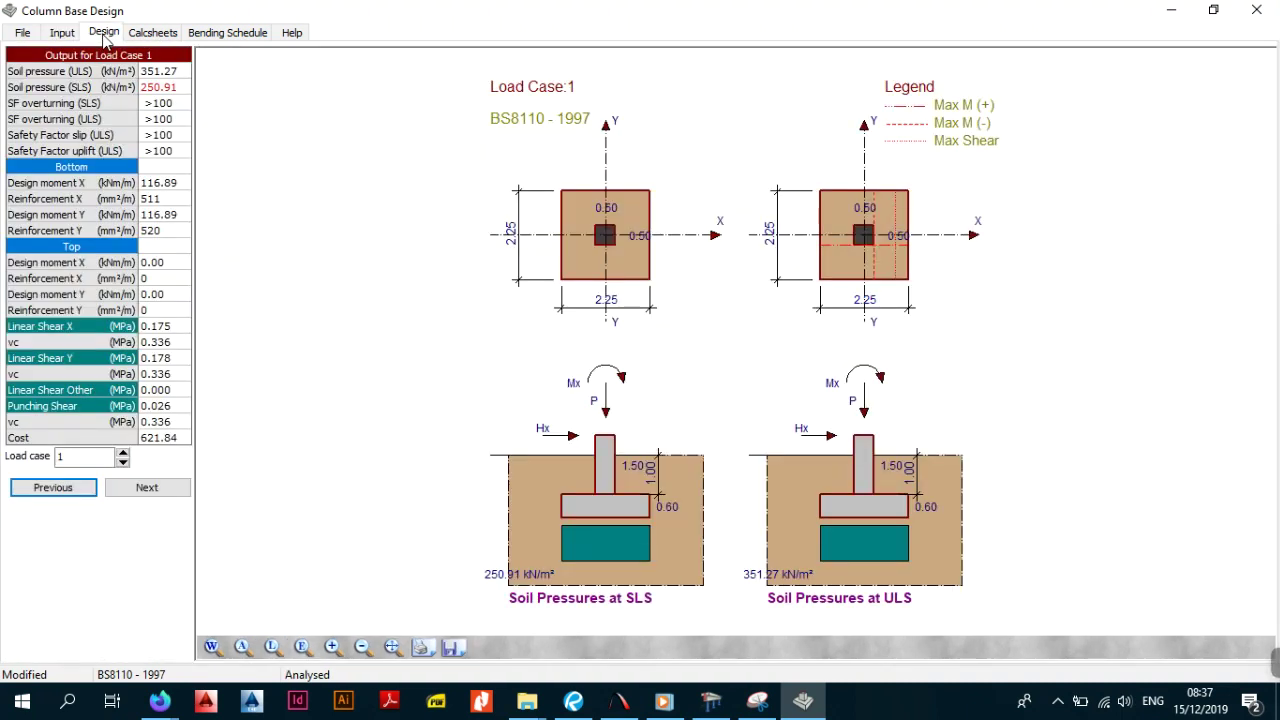
- Enlarge the base to 3 m in both length A and width B and check the design output
{"action": "left_click", "coordinate": [62, 33]}
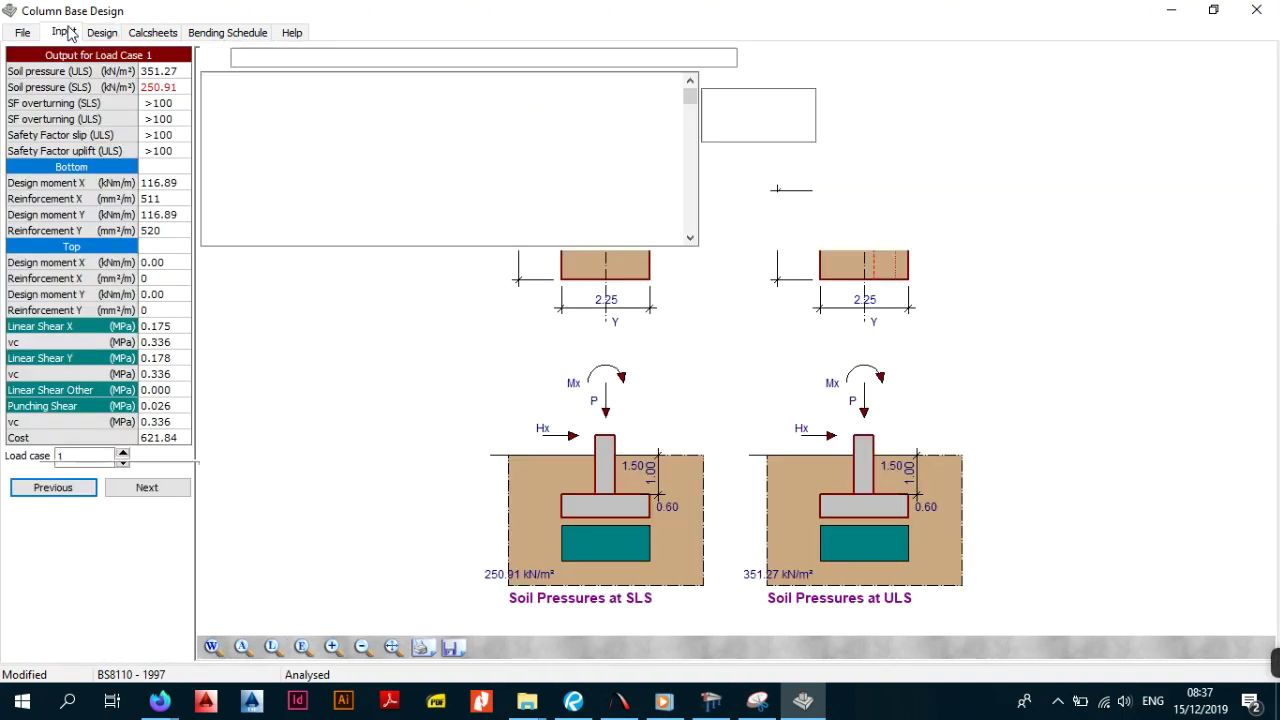
{"action": "type", "text": "3"}
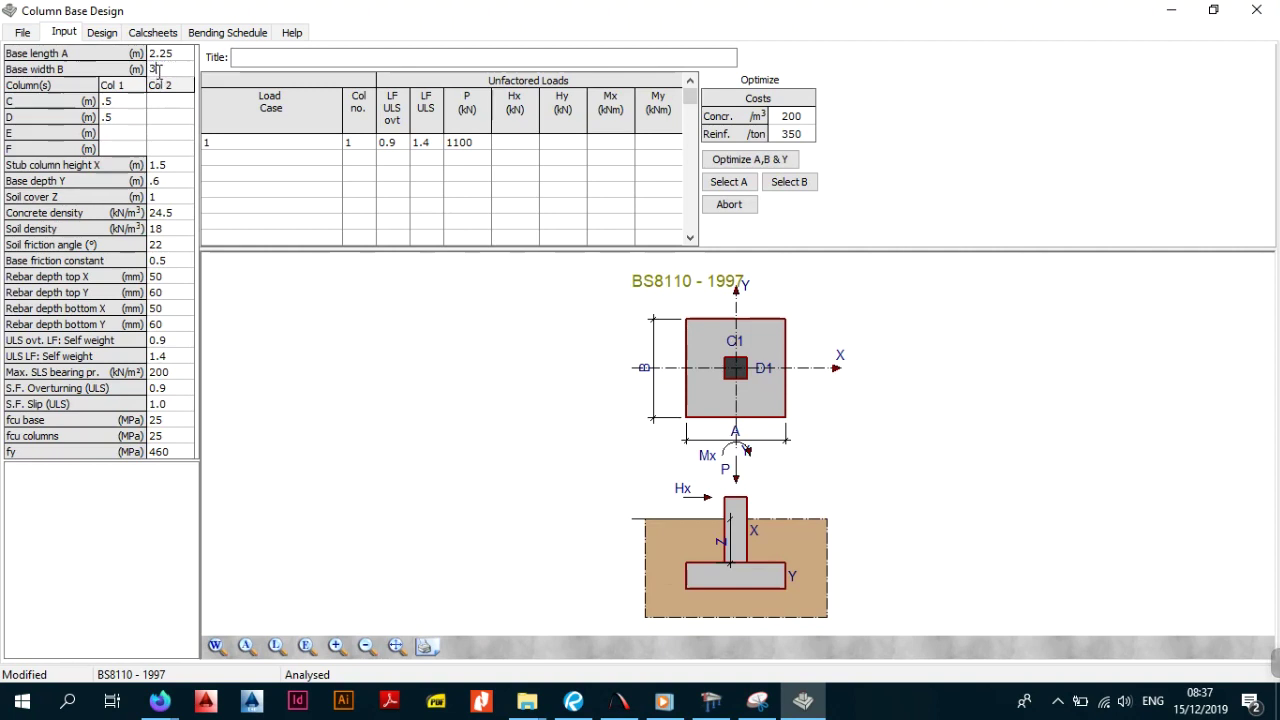
{"action": "left_click", "coordinate": [163, 52]}
{"action": "type", "text": "3"}
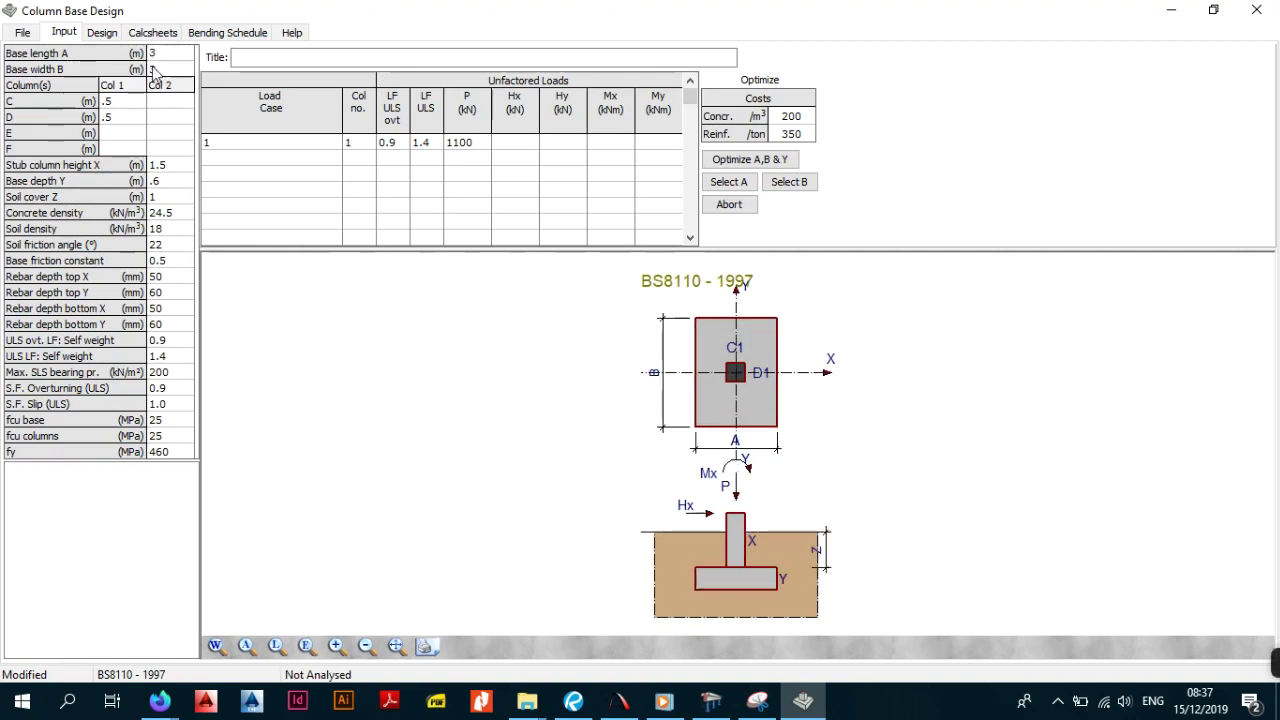
{"action": "left_click", "coordinate": [92, 31]}
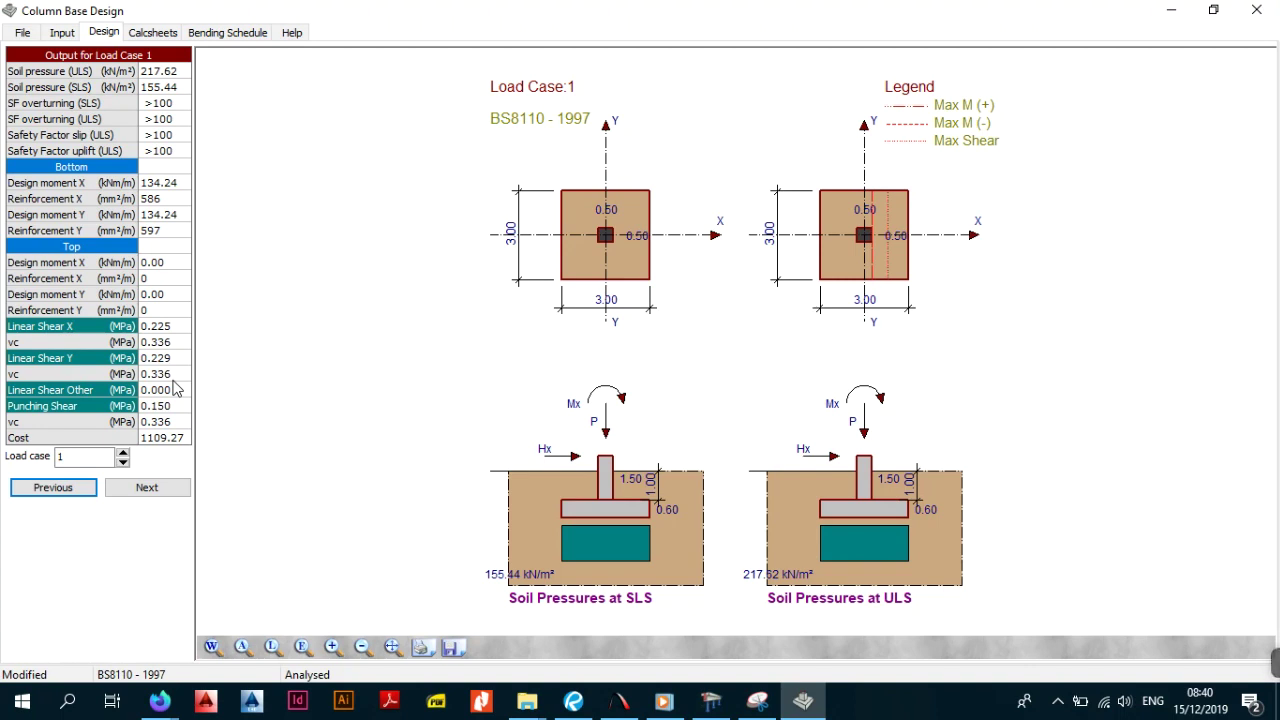
- Try a base depth Y of 0.4 m and check the resulting soil pressures and shear stresses
{"action": "left_click", "coordinate": [65, 35]}
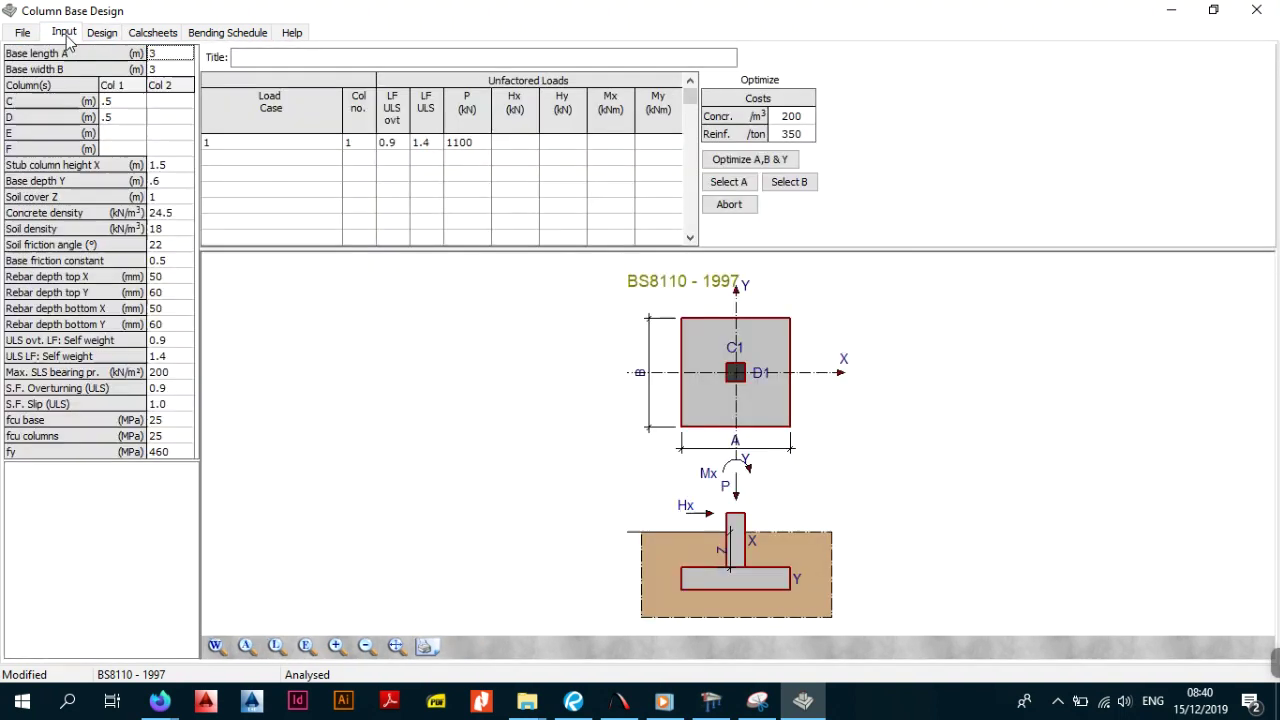
{"action": "left_click", "coordinate": [181, 185]}
{"action": "type", "text": ".4"}
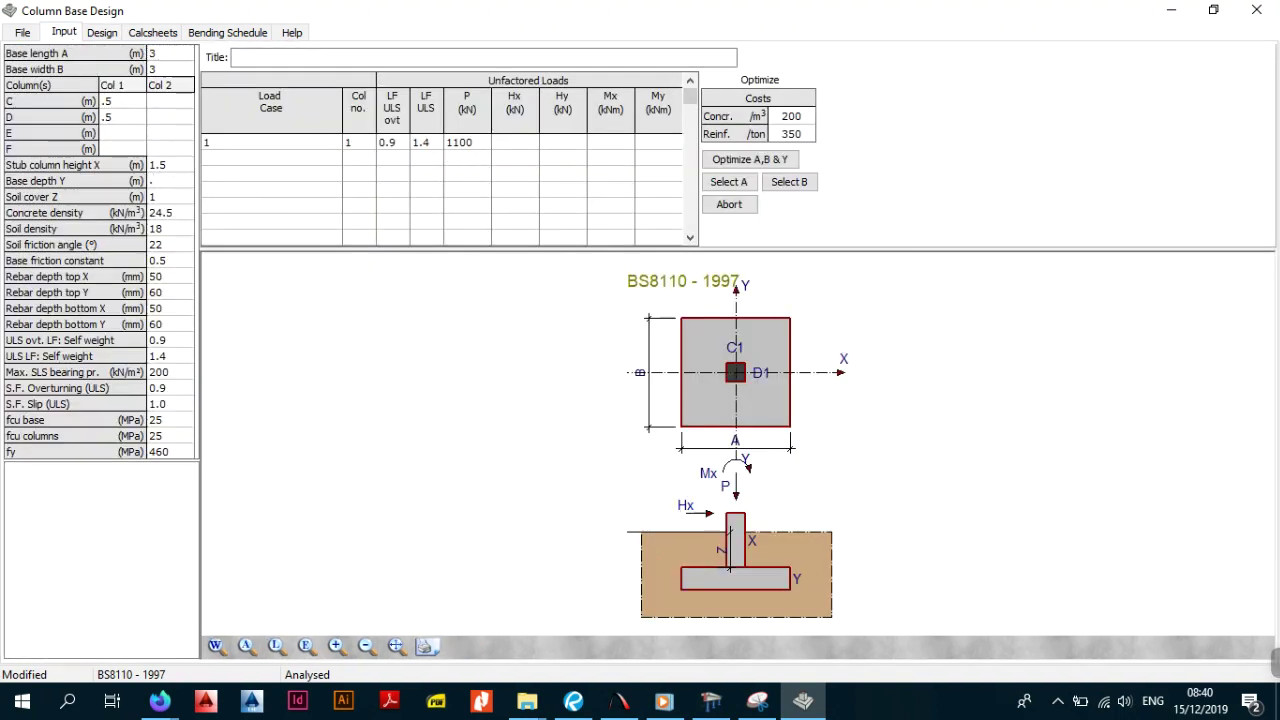
{"action": "key", "text": "Return"}
{"action": "left_click", "coordinate": [104, 33]}
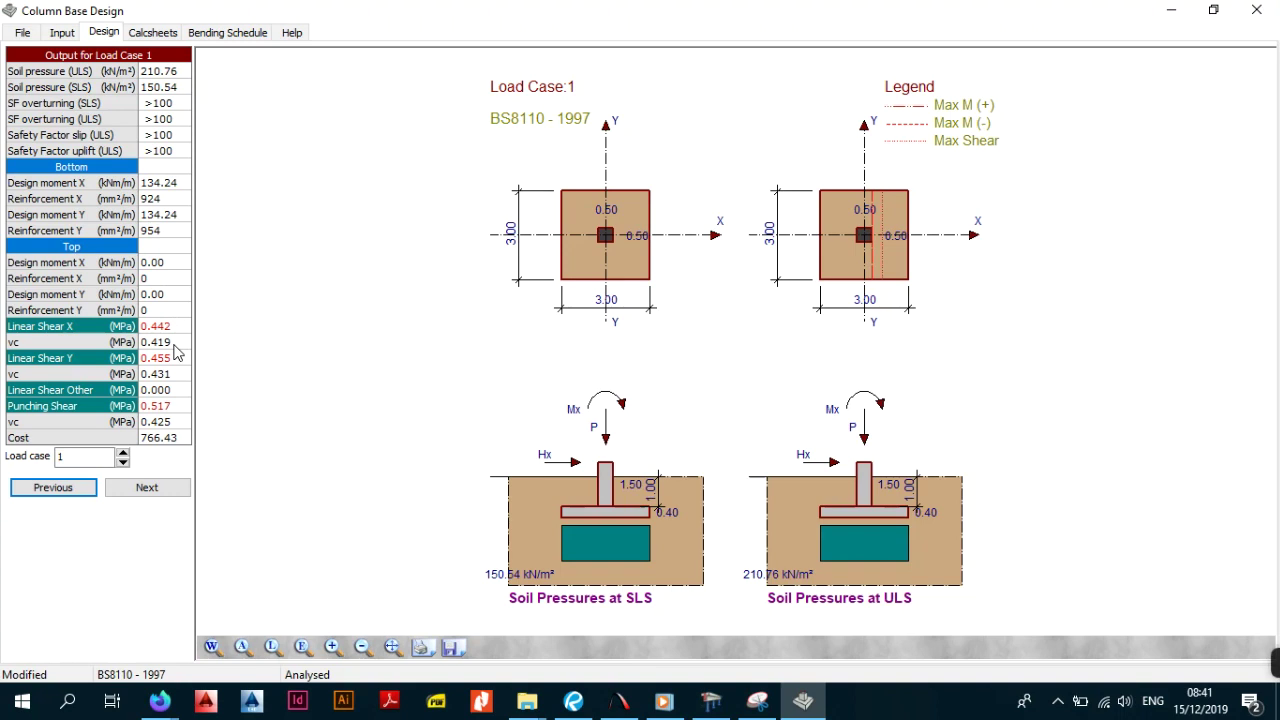
- Restore the base depth Y to 0.6 m and review the design output again
{"action": "left_click", "coordinate": [62, 32]}
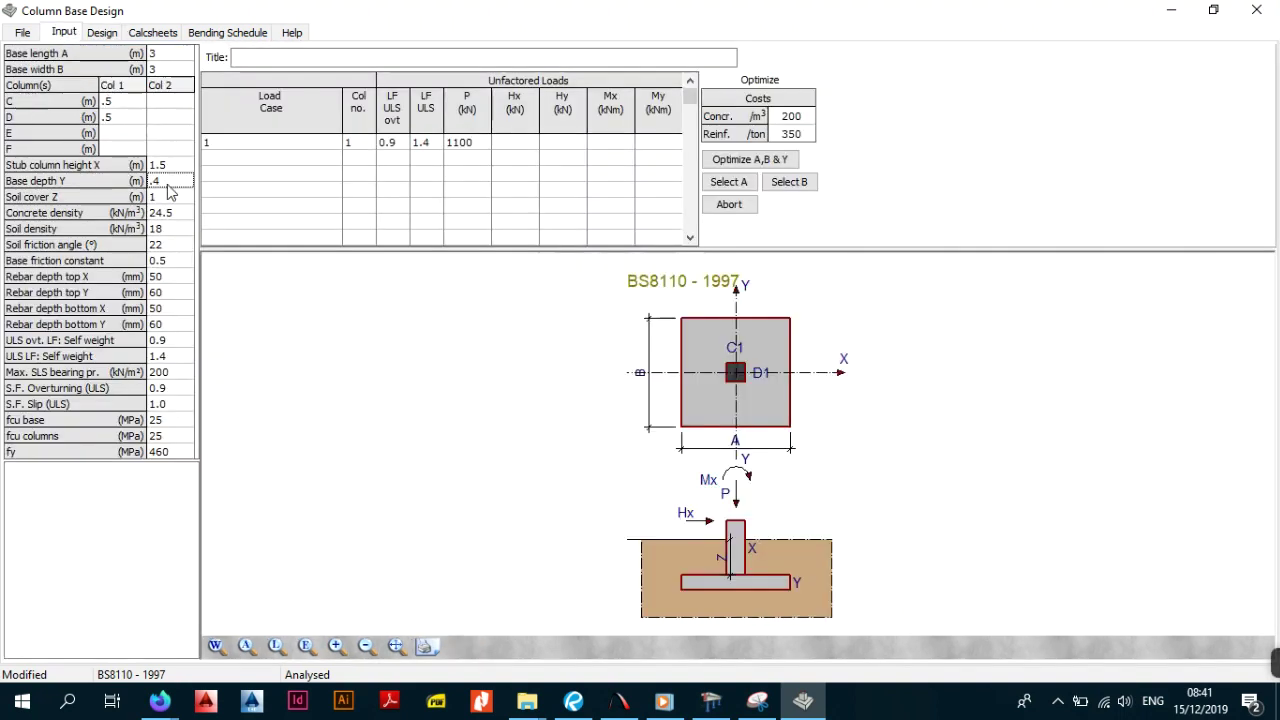
{"action": "left_click", "coordinate": [169, 184]}
{"action": "type", "text": ".6"}
{"action": "left_click", "coordinate": [172, 210]}
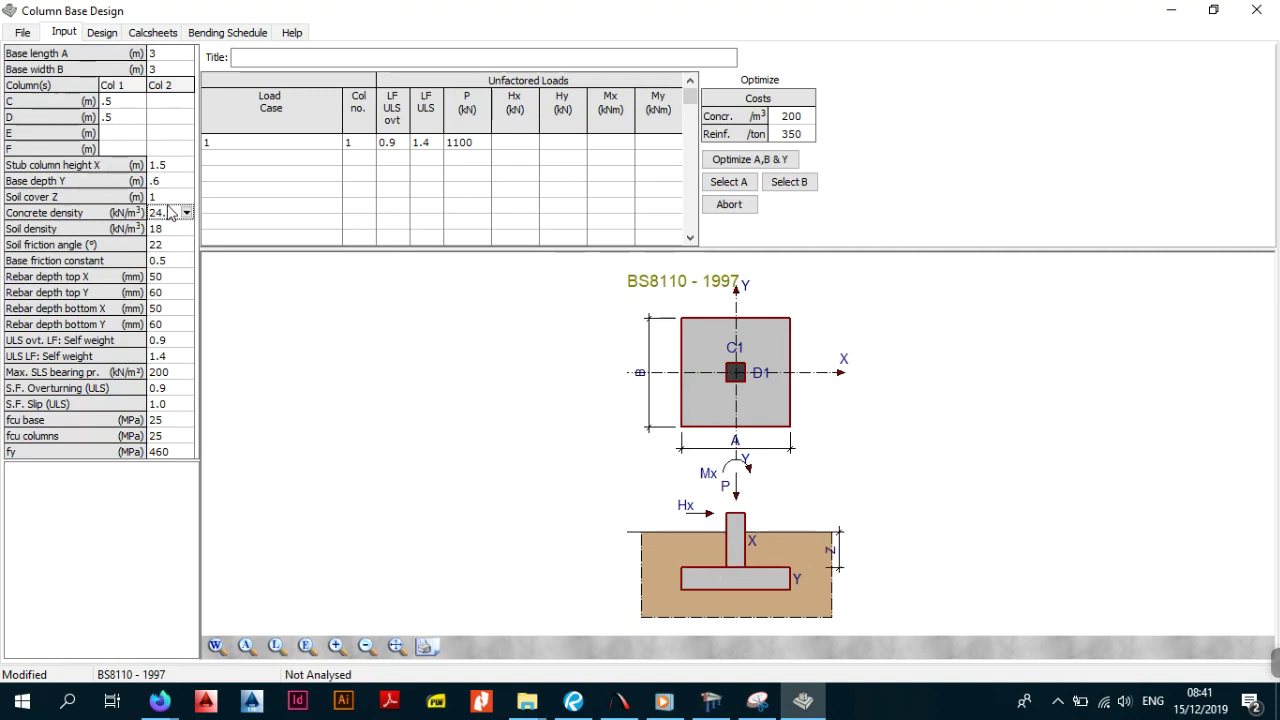
{"action": "left_click", "coordinate": [105, 35]}
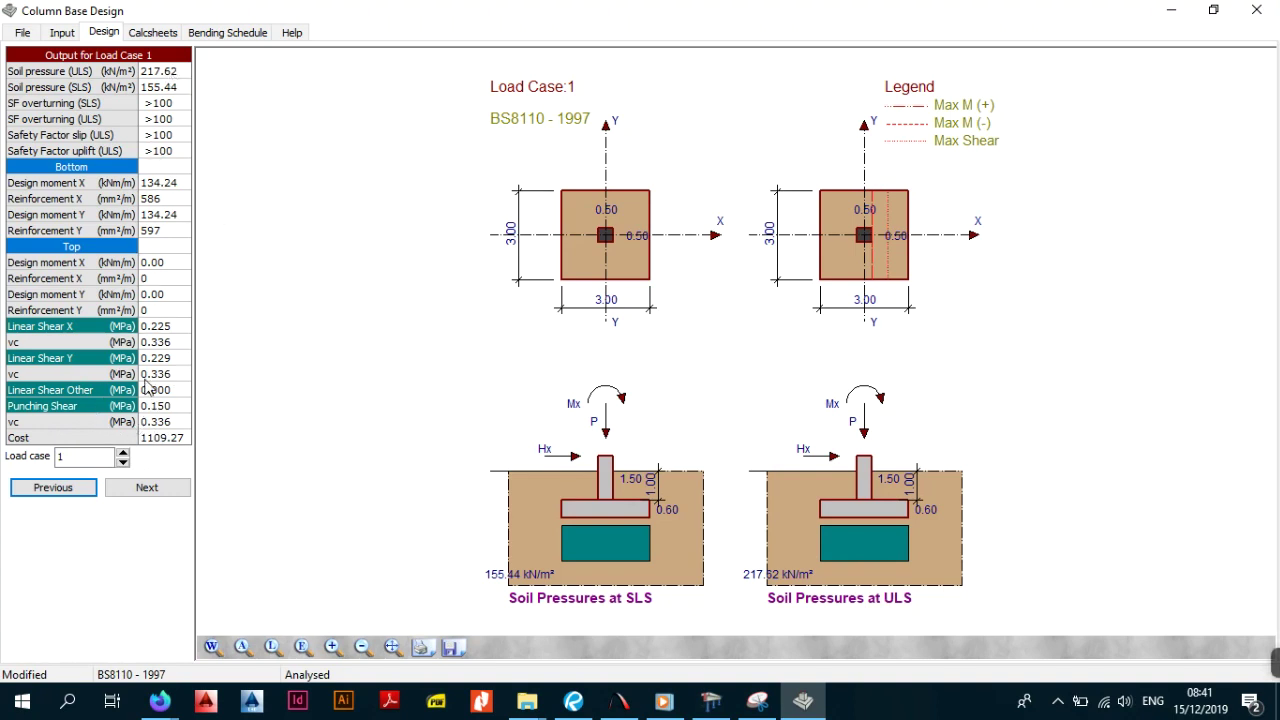
- Change the base depth Y to 0.4 m once more and compare the linear and punching shear with vc
{"action": "left_click", "coordinate": [62, 32]}
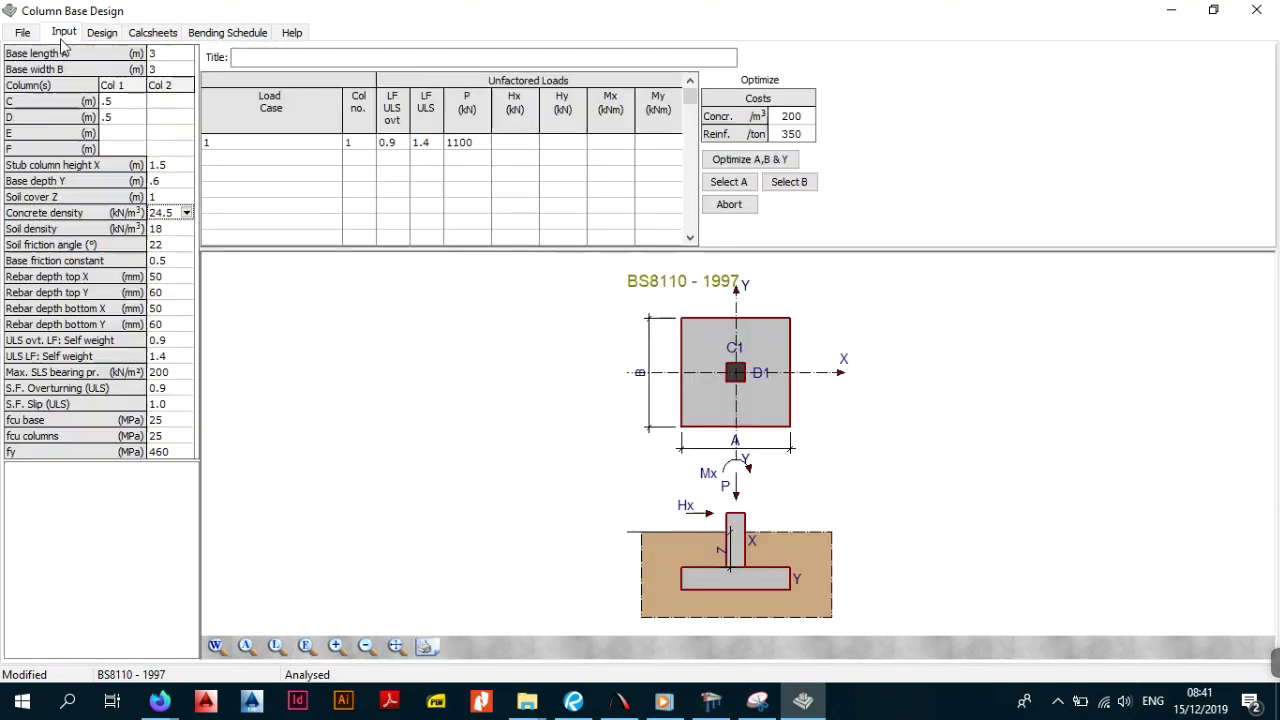
{"action": "left_click", "coordinate": [176, 184]}
{"action": "key", "text": "BackSpace"}
{"action": "type", "text": "4"}
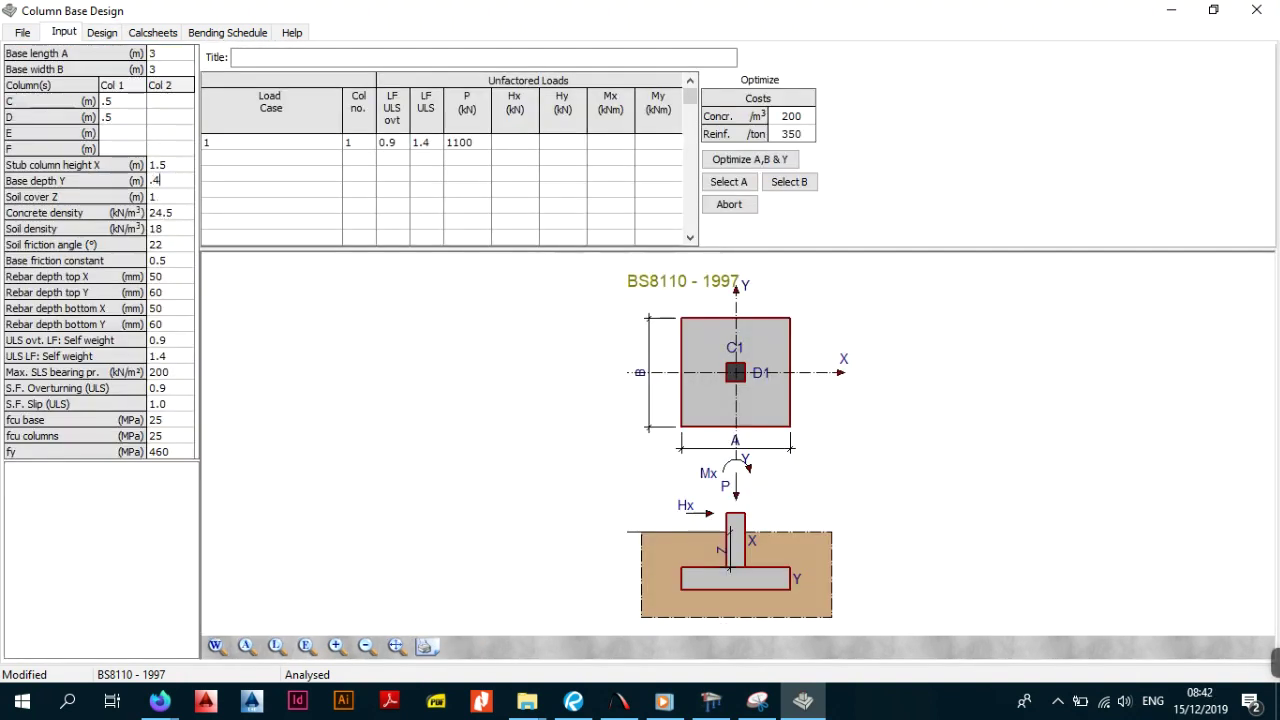
{"action": "left_click", "coordinate": [206, 190]}
{"action": "left_click", "coordinate": [103, 33]}
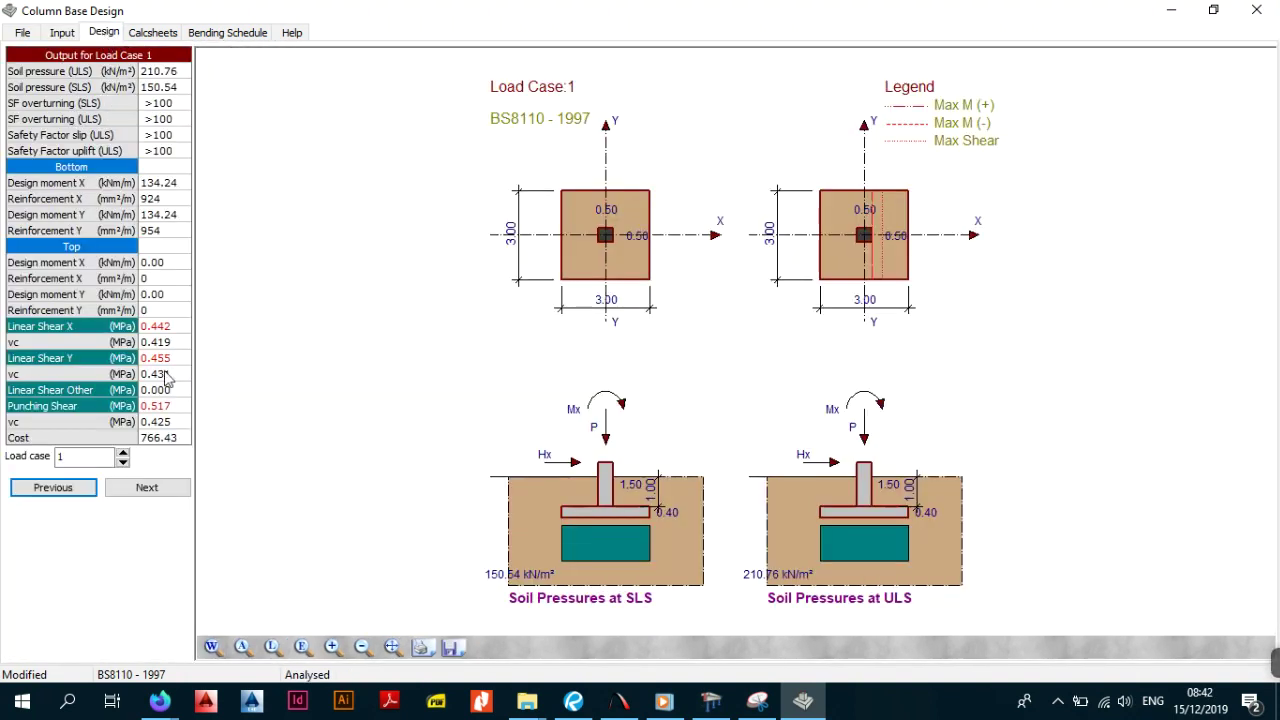
- Set the base depth Y back to 0.6 m in the input data
{"action": "left_click", "coordinate": [60, 33]}
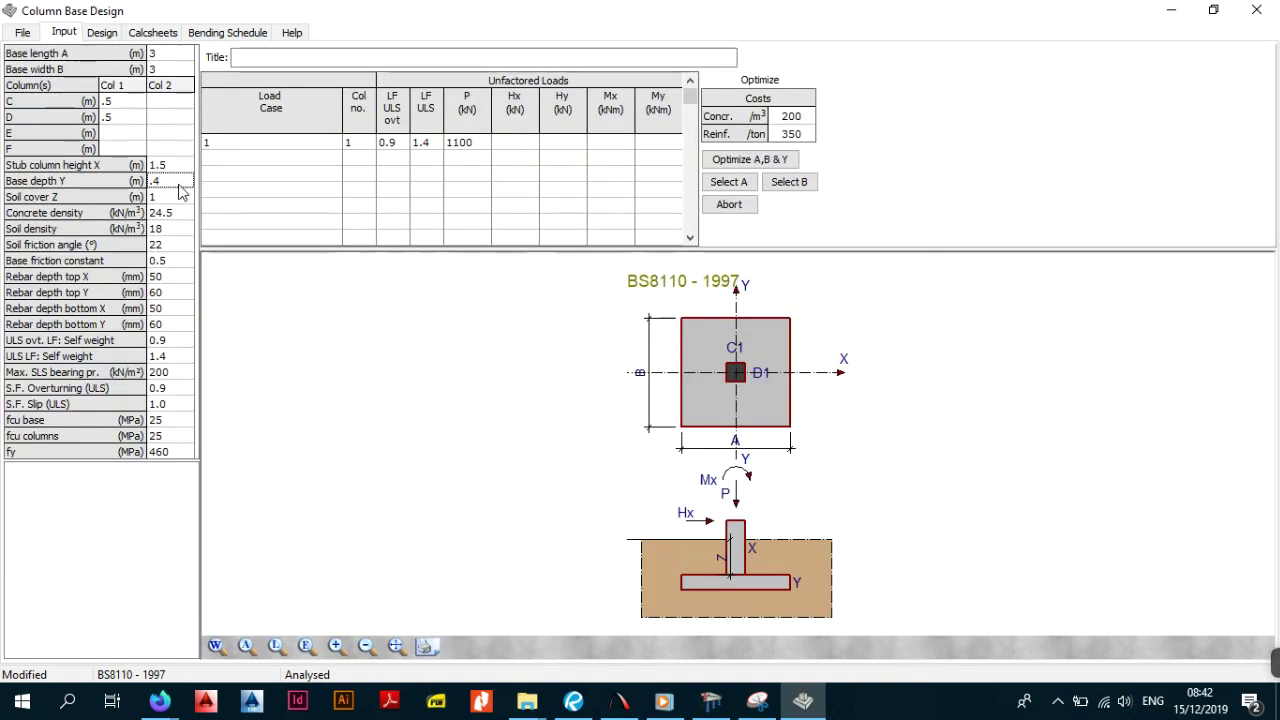
{"action": "left_click", "coordinate": [180, 184]}
{"action": "type", "text": ".6"}
{"action": "left_click", "coordinate": [165, 150]}
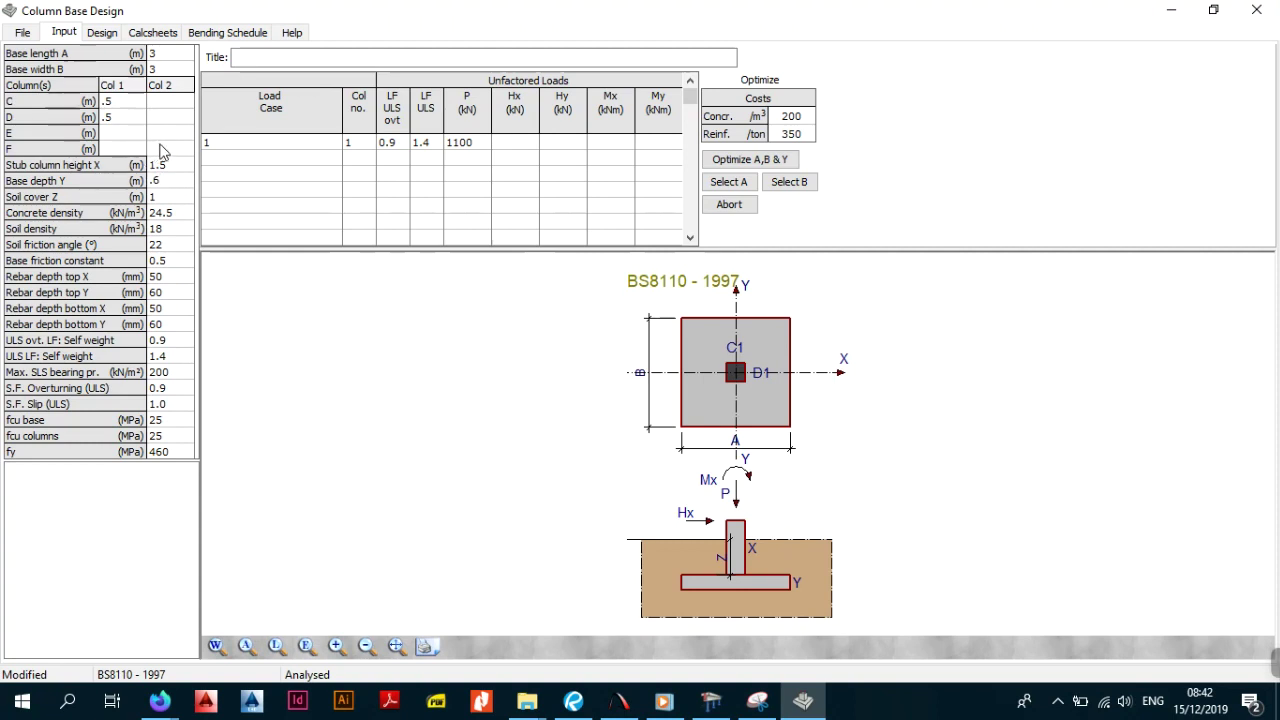
- Try an axial load P of 2000 kN for load case 1 and check the resulting soil pressures and shear stresses
{"action": "left_click", "coordinate": [110, 35]}
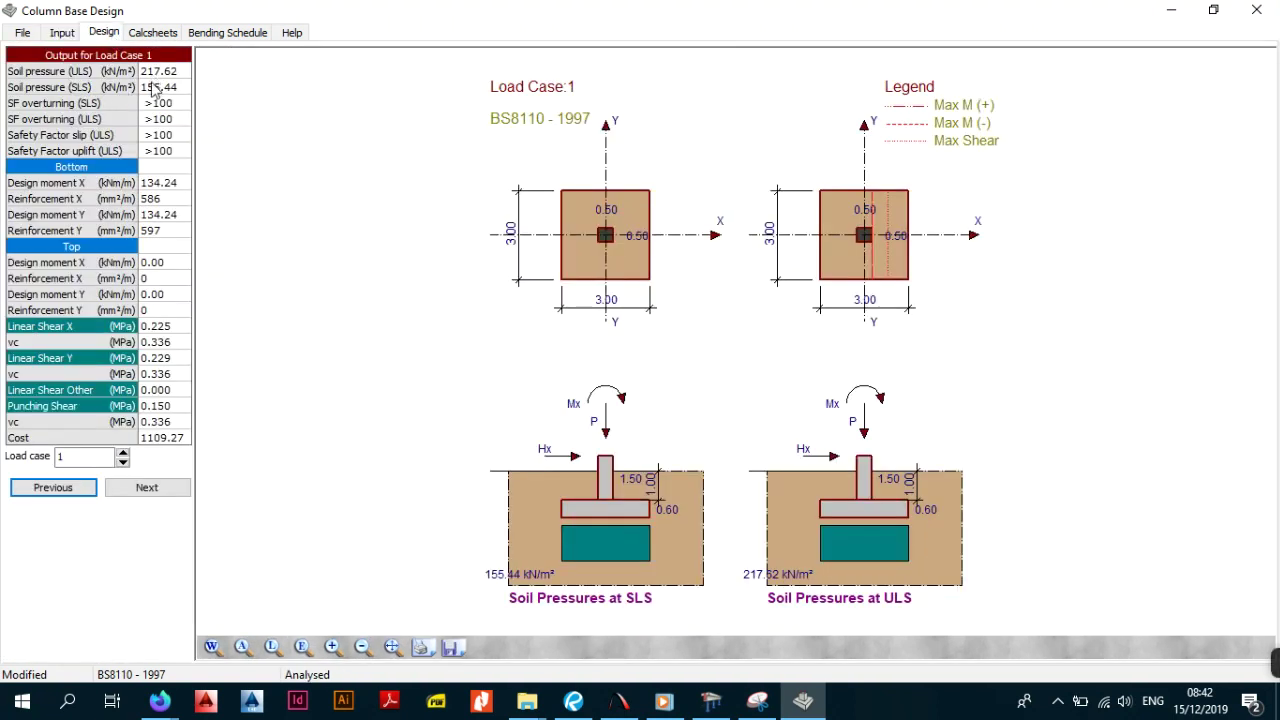
{"action": "left_click", "coordinate": [65, 34]}
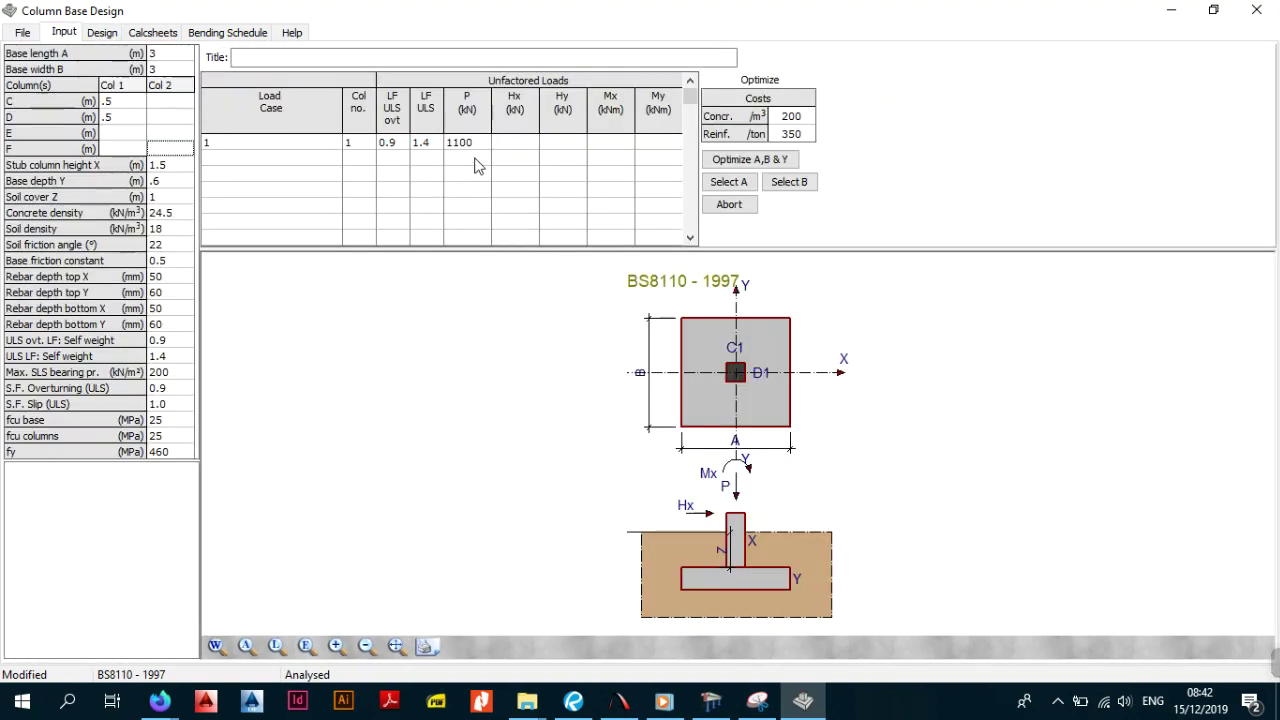
{"action": "left_click", "coordinate": [476, 144]}
{"action": "type", "text": "2000"}
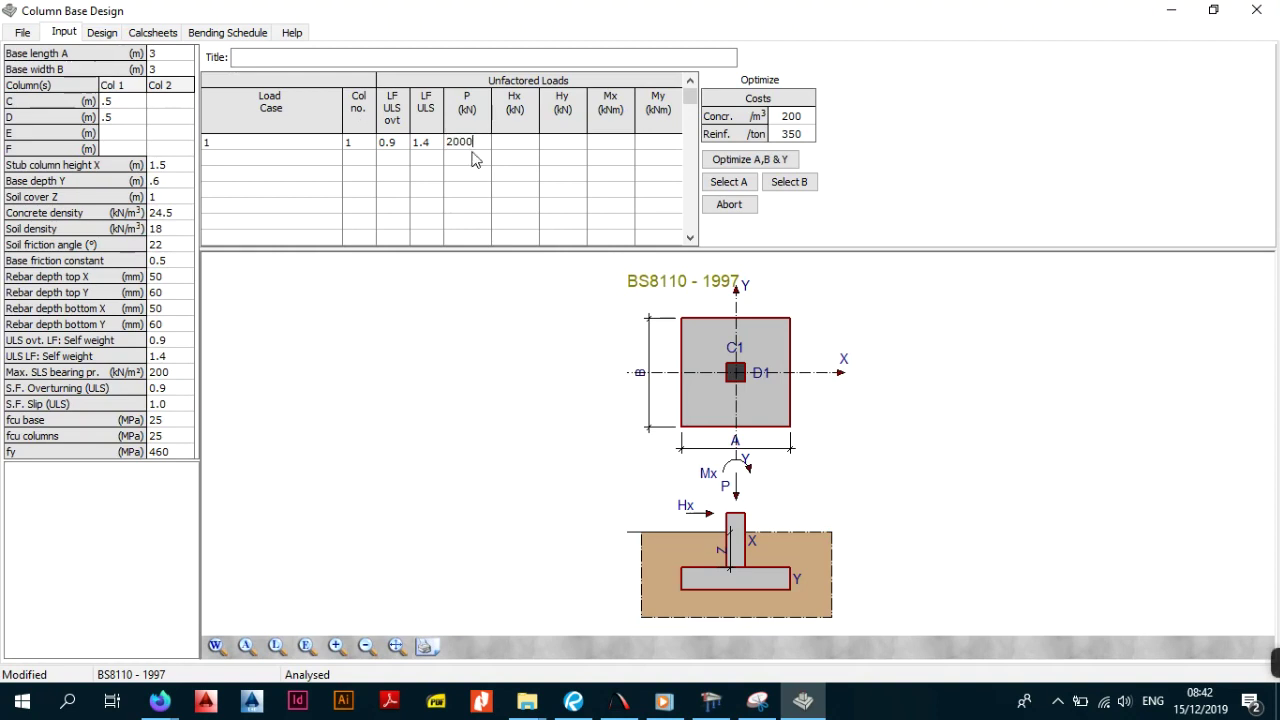
{"action": "left_click", "coordinate": [477, 172]}
{"action": "left_click", "coordinate": [100, 35]}
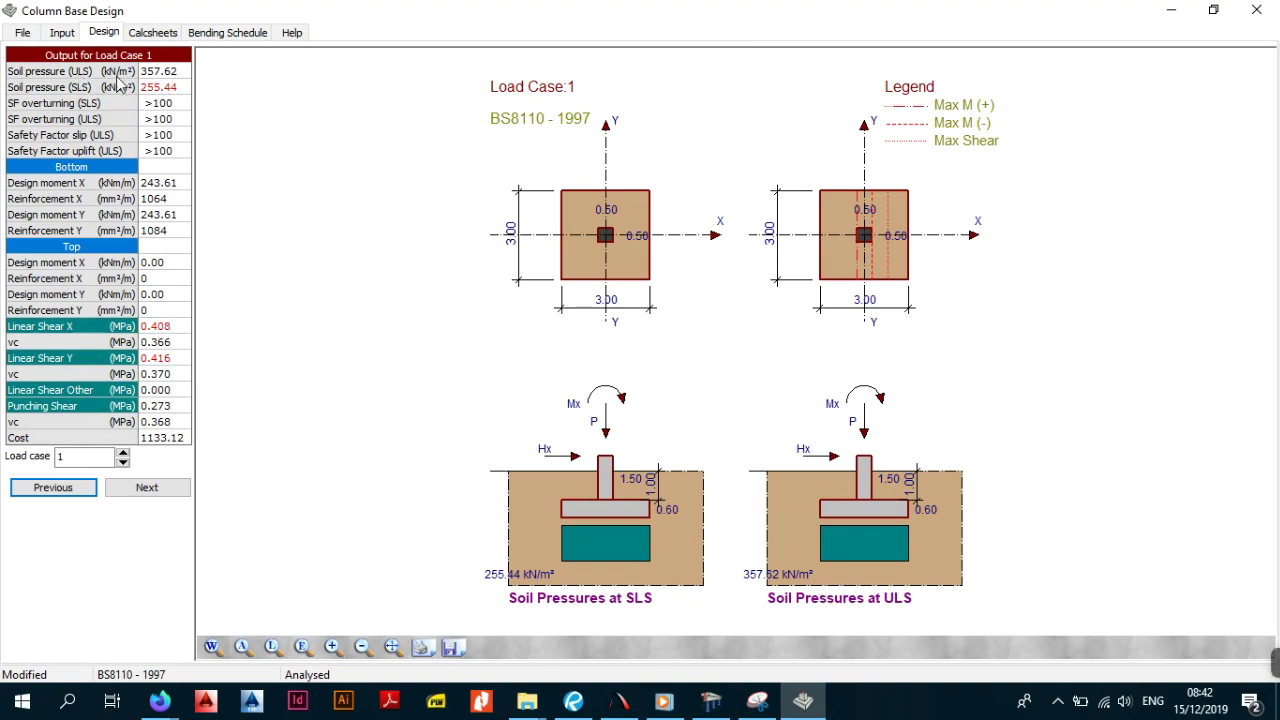
- Try a base length A and width B of 5 m with a base depth Y of 0.7 m, and check the design output
{"action": "left_click", "coordinate": [62, 32]}
{"action": "type", "text": "5"}
{"action": "key", "text": "Return"}
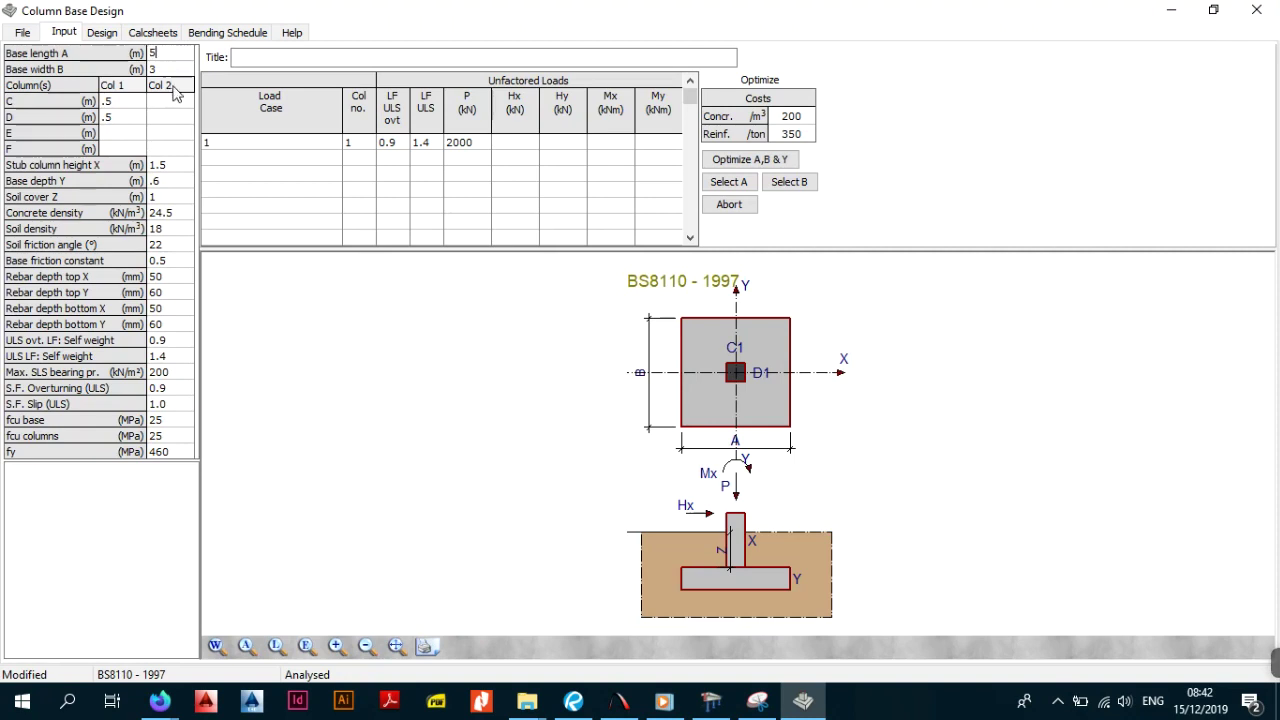
{"action": "type", "text": "5"}
{"action": "left_click", "coordinate": [157, 183]}
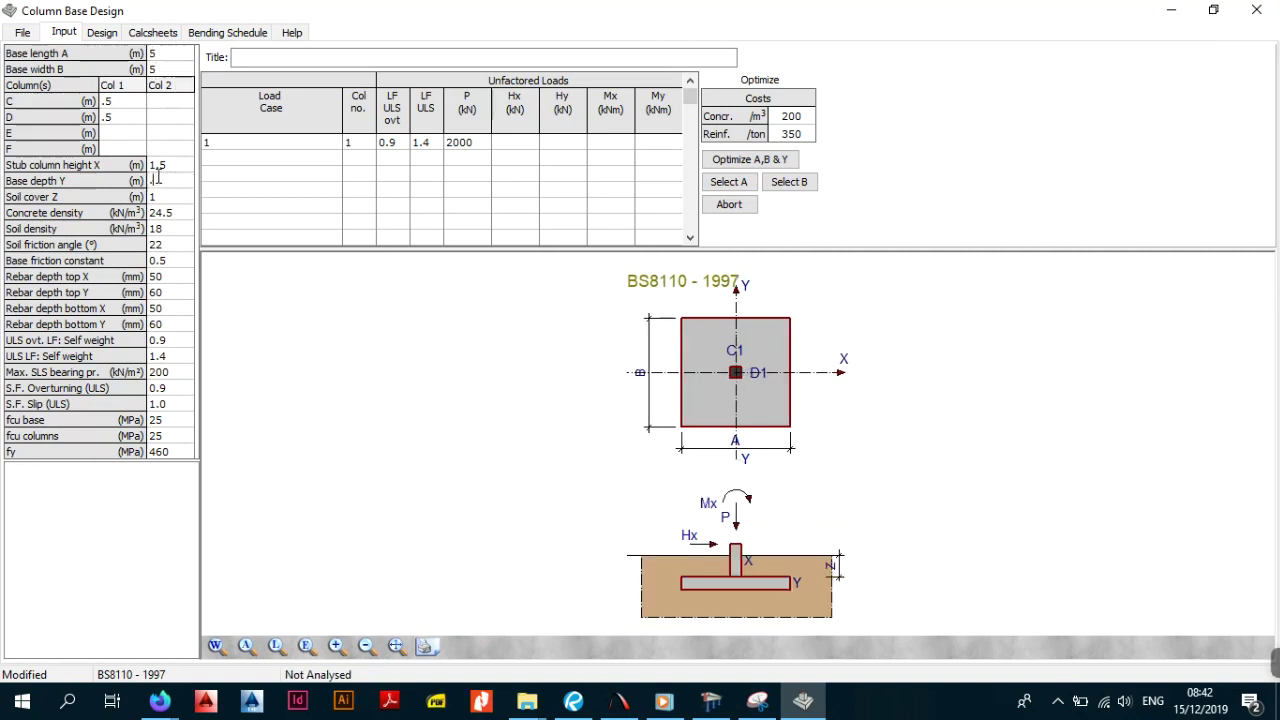
{"action": "type", "text": ".7"}
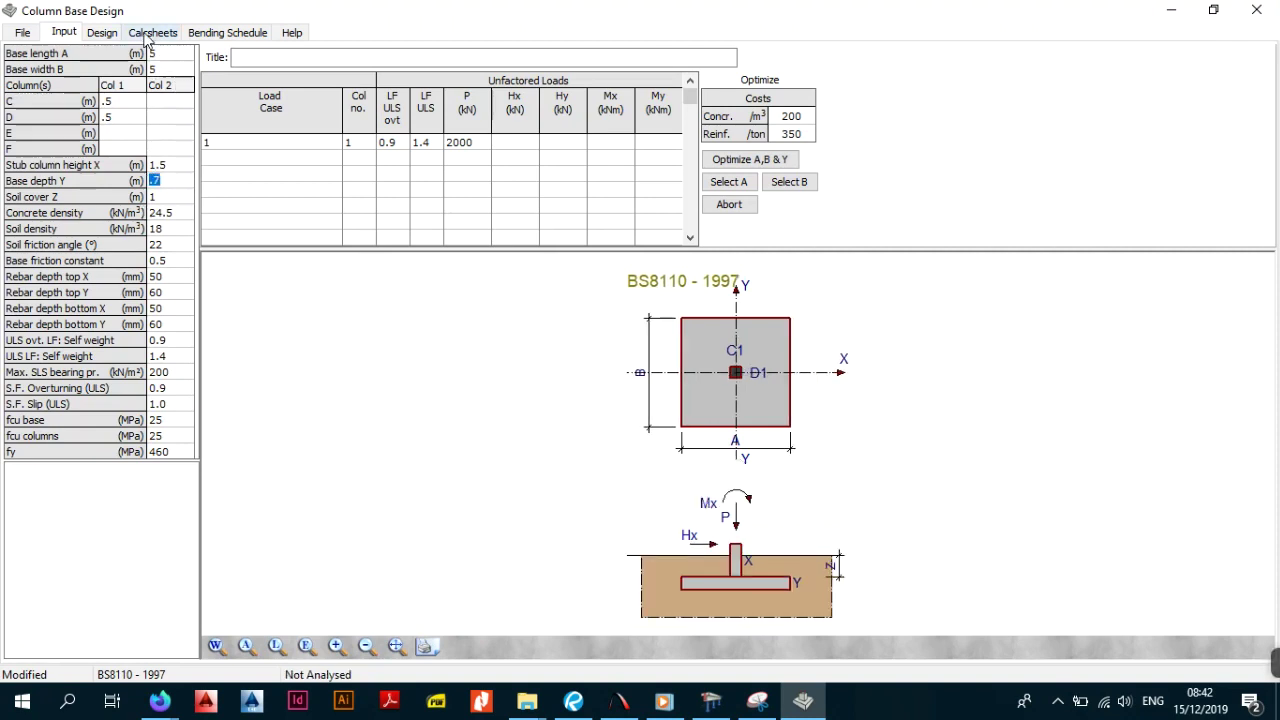
{"action": "left_click", "coordinate": [103, 33]}
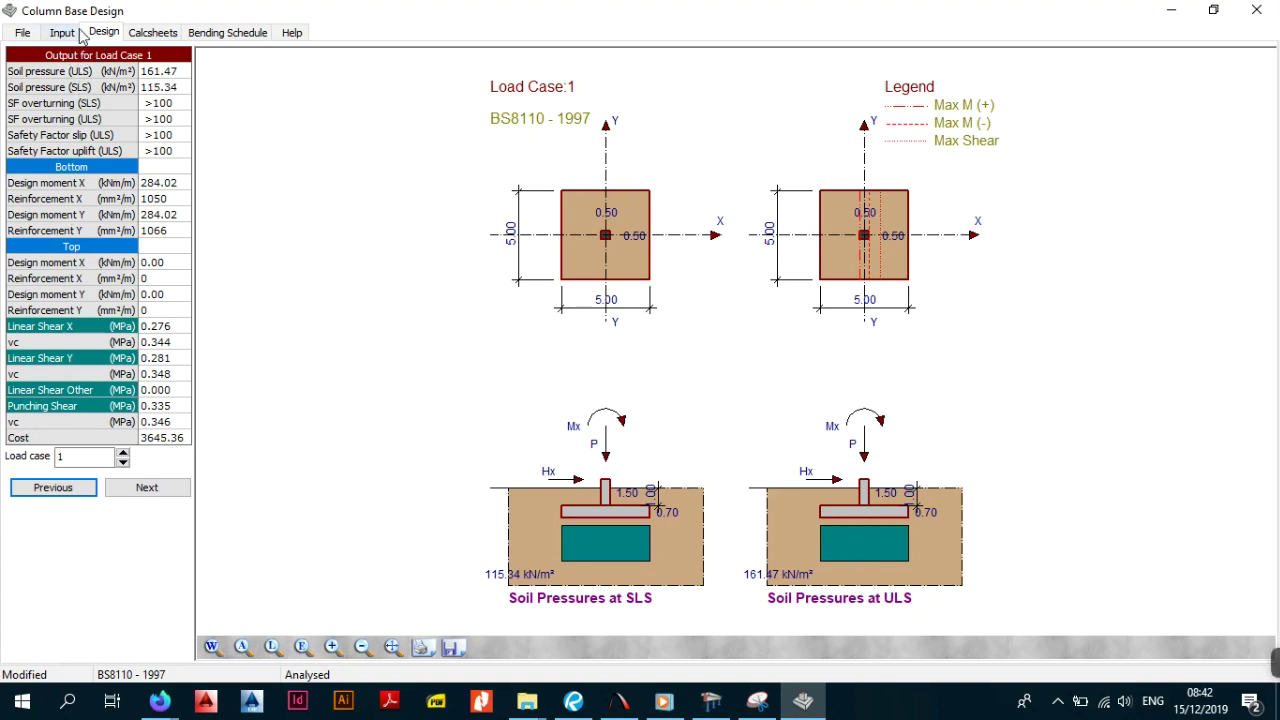
- Set the axial load P of load case 1 back to 1100 kN
{"action": "left_click", "coordinate": [74, 31]}
{"action": "double_click", "coordinate": [466, 142]}
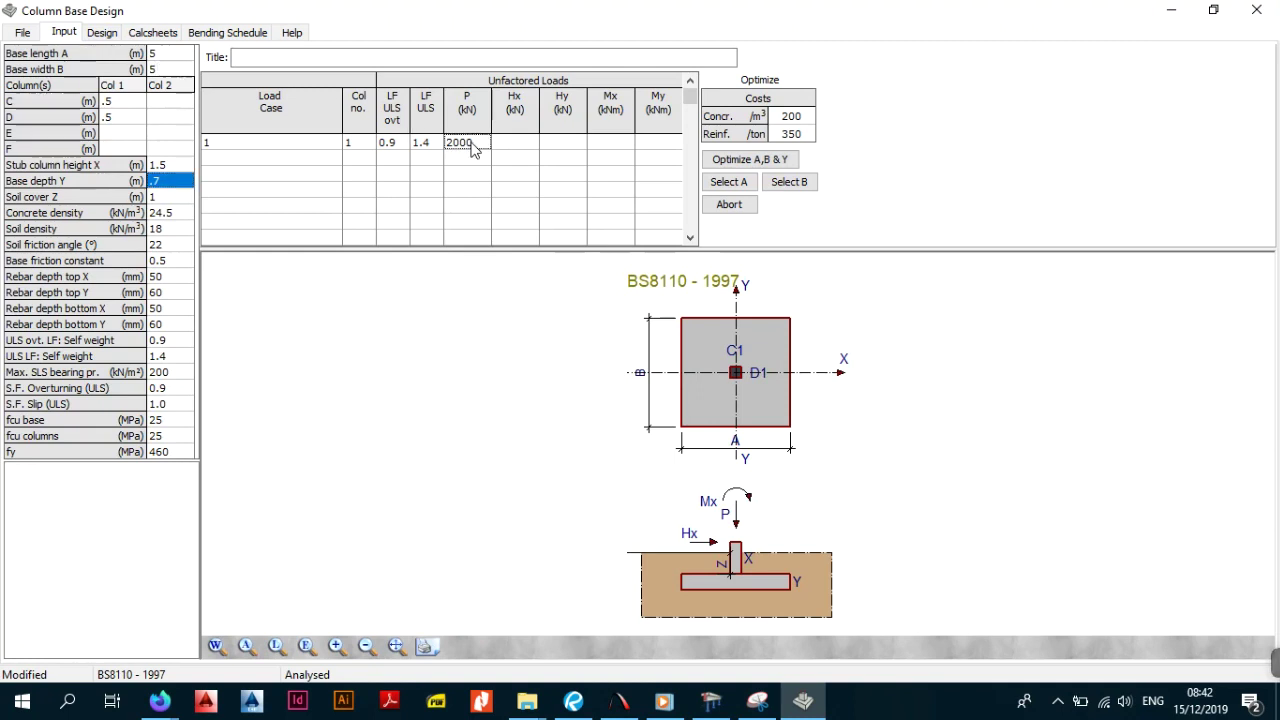
{"action": "type", "text": "1100"}
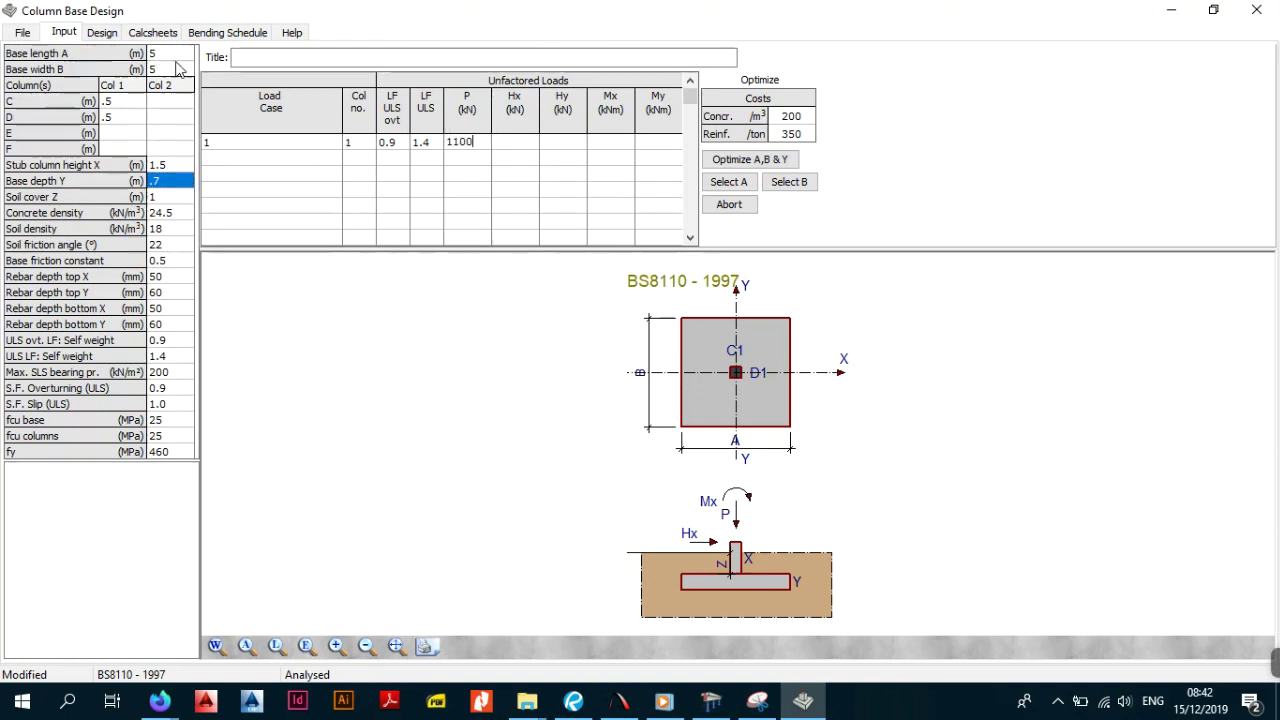
- Restore base length A and width B to 3 m and base depth Y to 0.6 m, and review the design output
{"action": "left_click", "coordinate": [164, 57]}
{"action": "type", "text": "3"}
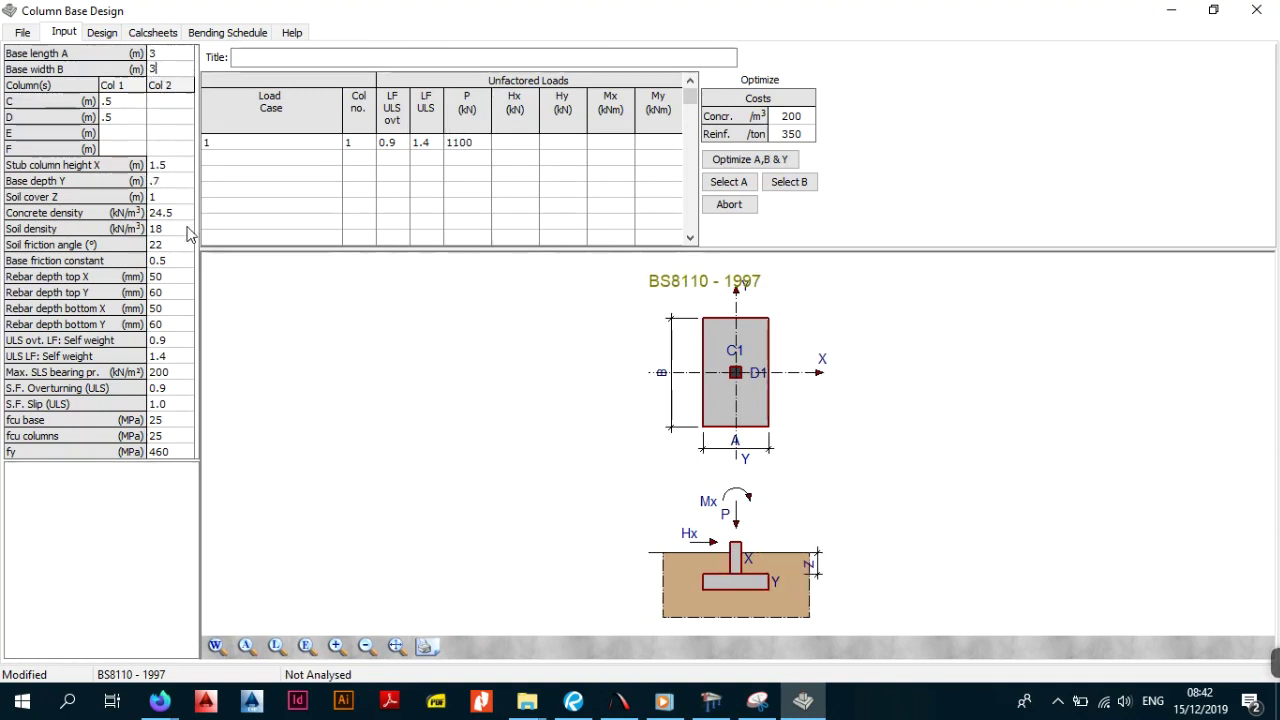
{"action": "left_click", "coordinate": [183, 246]}
{"action": "left_click", "coordinate": [173, 184]}
{"action": "type", "text": ".6"}
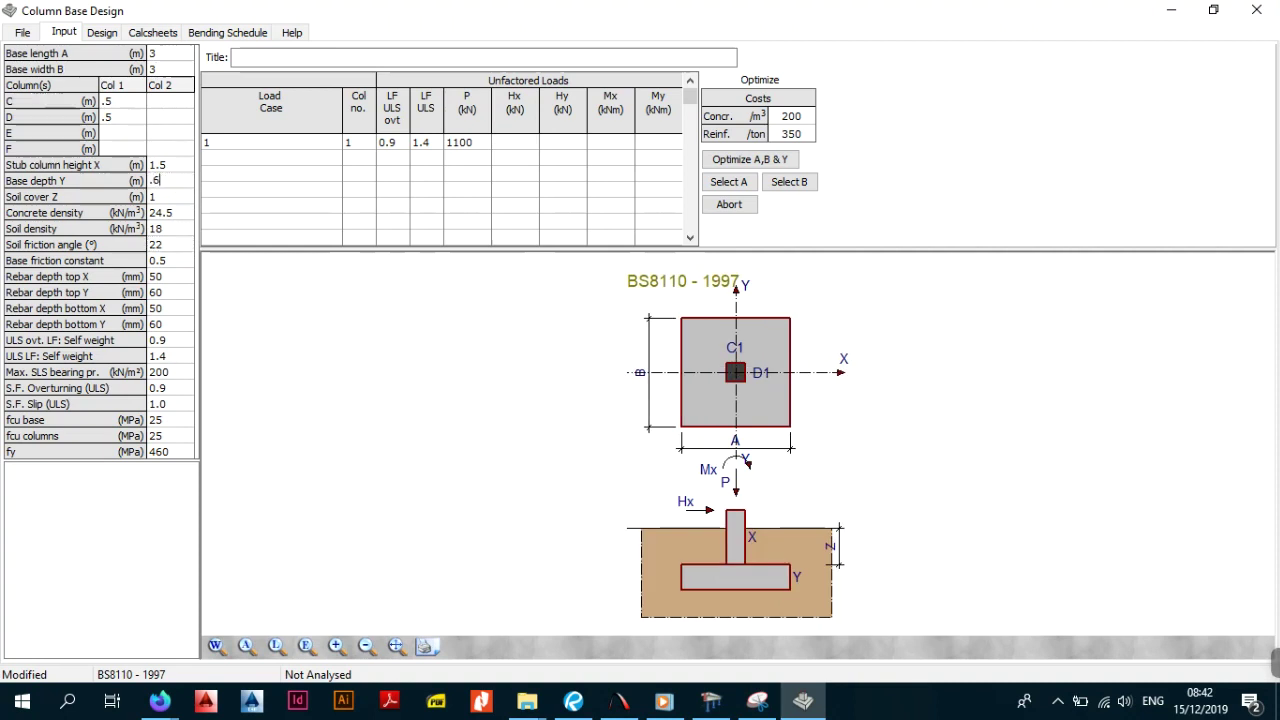
{"action": "left_click", "coordinate": [250, 163]}
{"action": "left_click", "coordinate": [102, 33]}
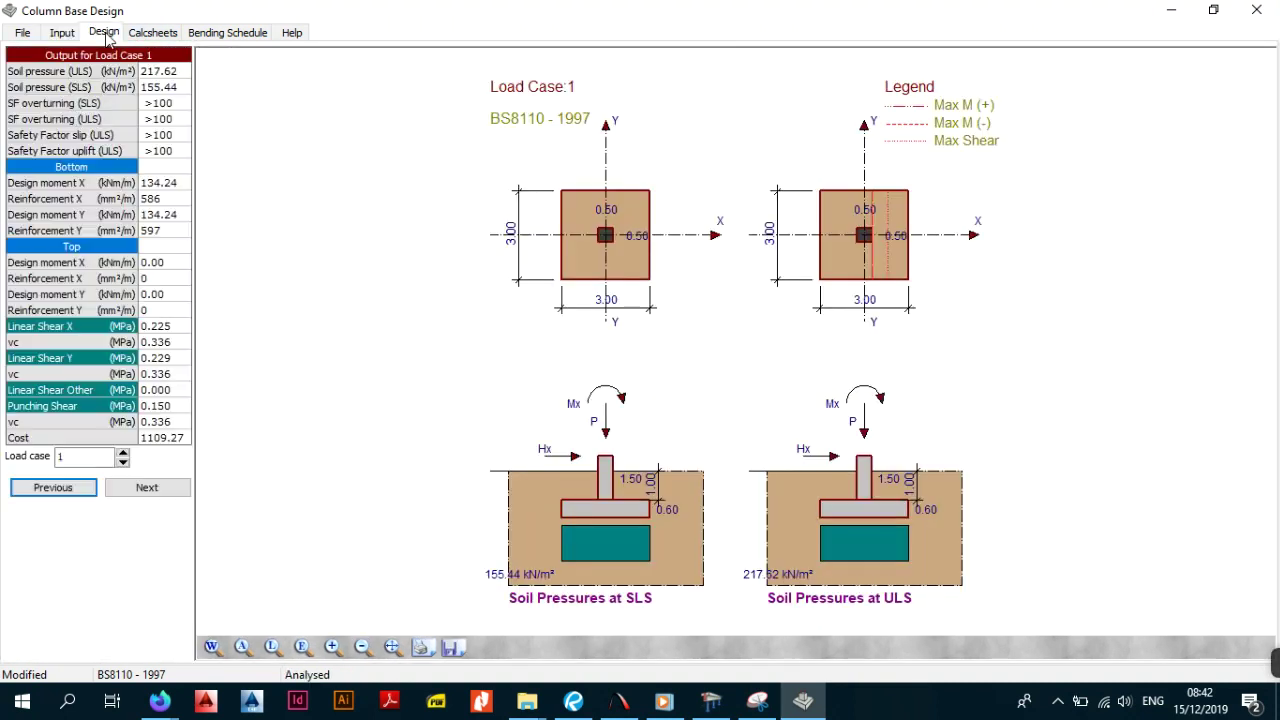
- Examine the input data, unfactored loads table and sketch of the base in the calculation sheets
{"action": "left_click", "coordinate": [150, 33]}
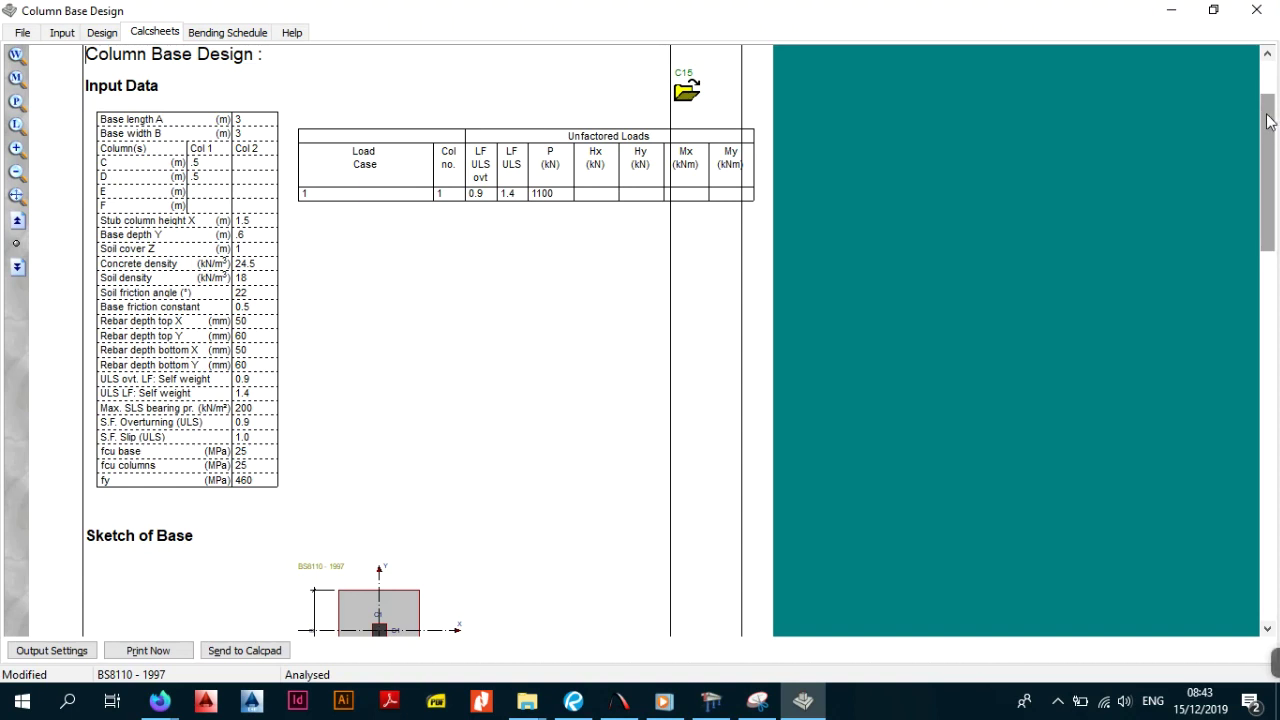
{"action": "left_click_drag", "start_coordinate": [1272, 120], "coordinate": [1245, 338]}
{"action": "scroll", "coordinate": [1224, 457], "scroll_direction": "up", "scroll_amount": 15}
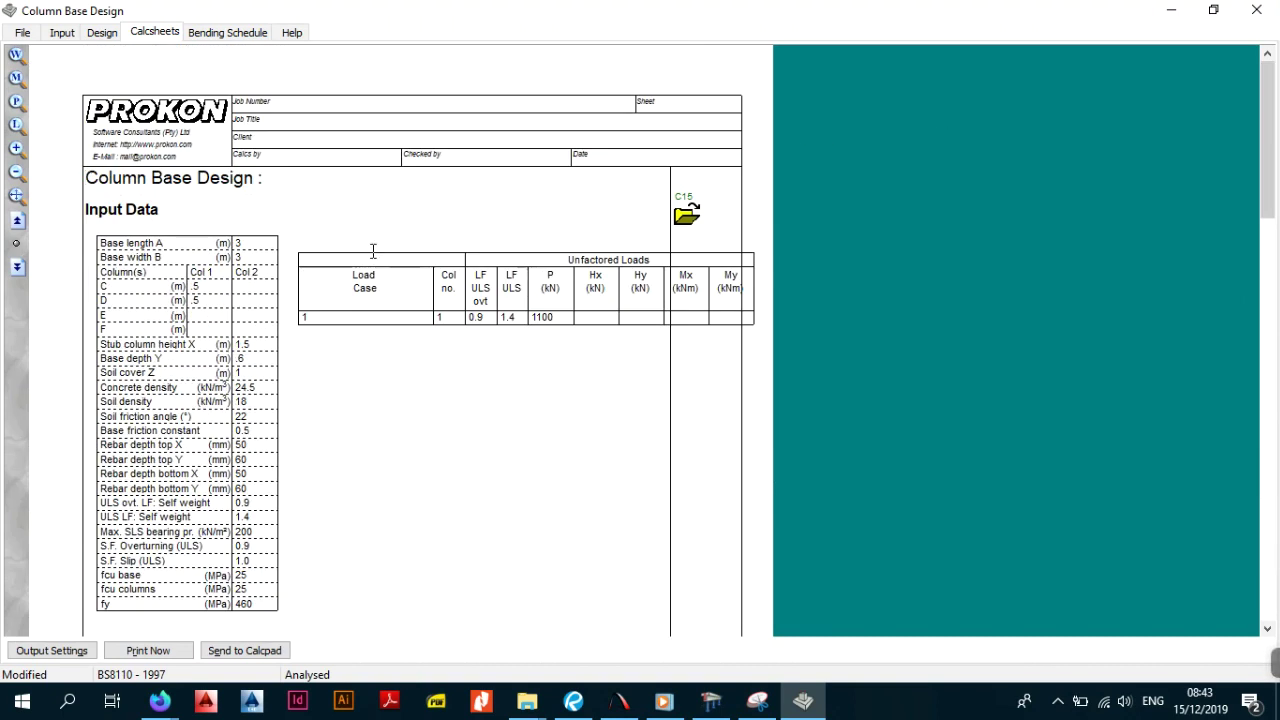
{"action": "scroll", "coordinate": [190, 297], "scroll_direction": "down", "scroll_amount": 3}
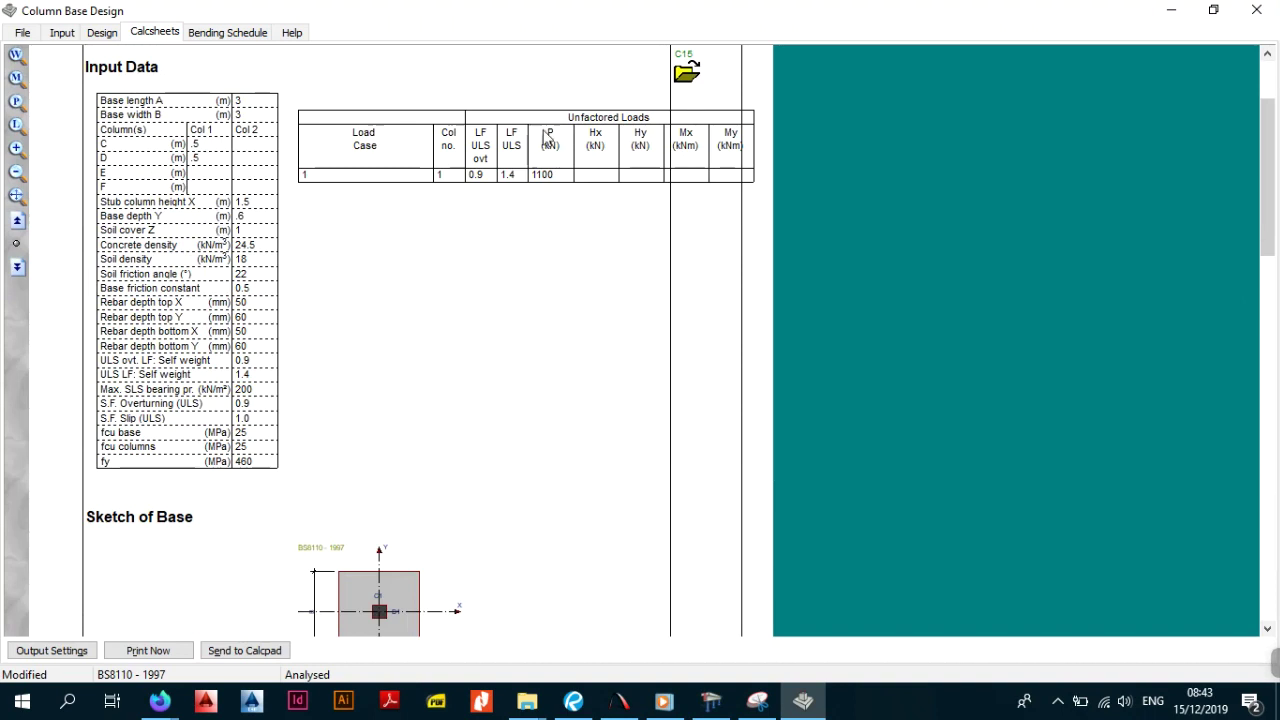
{"action": "scroll", "coordinate": [560, 182], "scroll_direction": "down", "scroll_amount": 6}
{"action": "scroll", "coordinate": [546, 198], "scroll_direction": "down", "scroll_amount": 5}
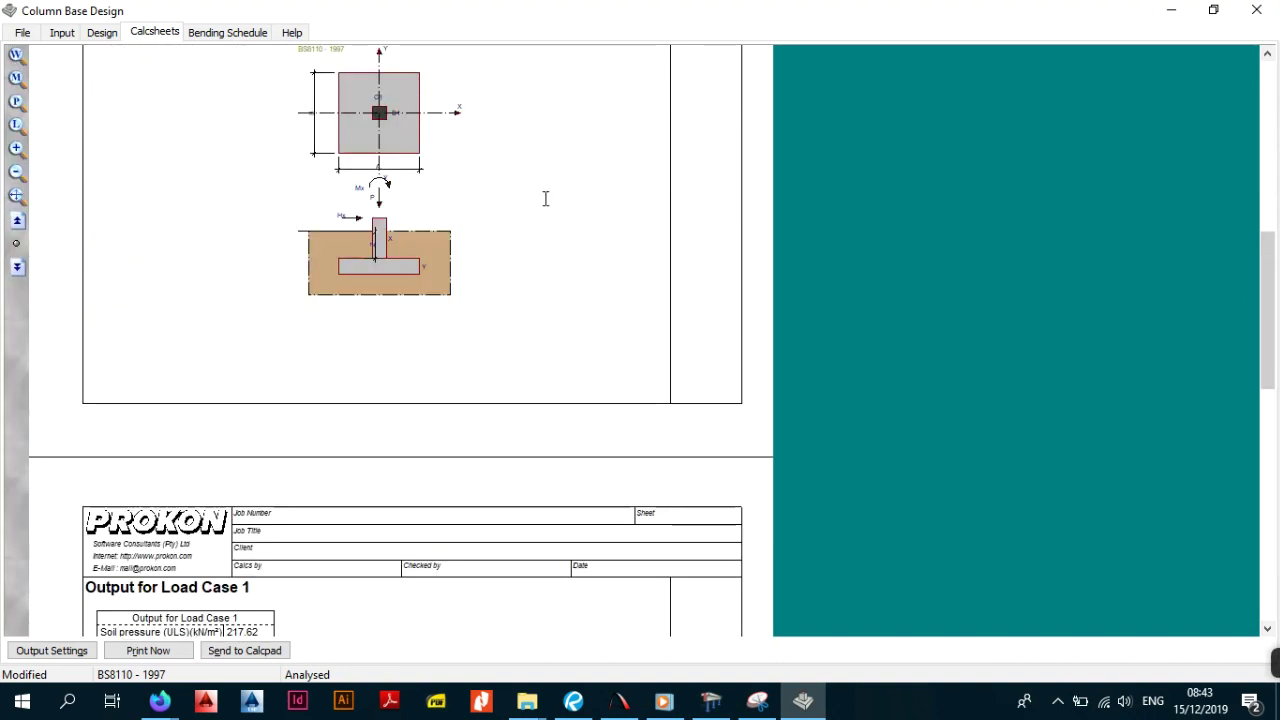
{"action": "scroll", "coordinate": [400, 157], "scroll_direction": "up", "scroll_amount": 3}
- Review the load case 1 output table and soil pressure diagrams on the calculation sheet's second page
{"action": "scroll", "coordinate": [400, 163], "scroll_direction": "down", "scroll_amount": 9}
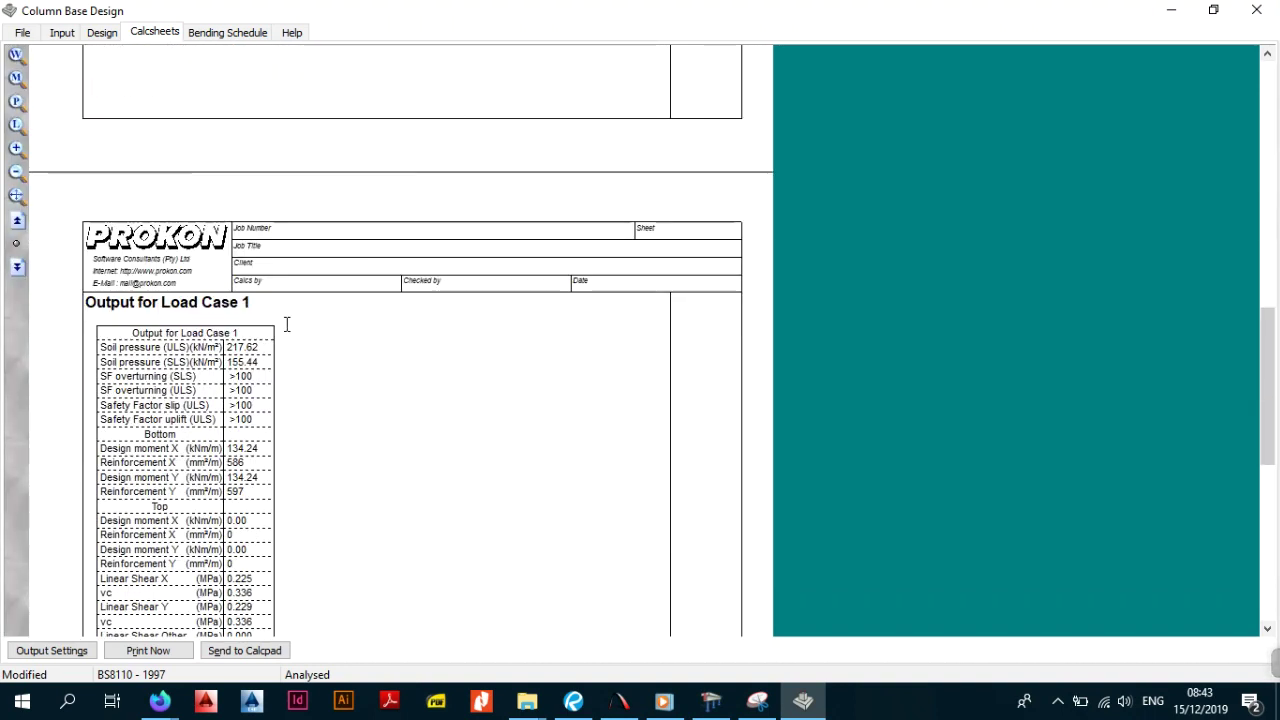
{"action": "scroll", "coordinate": [288, 322], "scroll_direction": "down", "scroll_amount": 7}
{"action": "scroll", "coordinate": [291, 322], "scroll_direction": "down", "scroll_amount": 3}
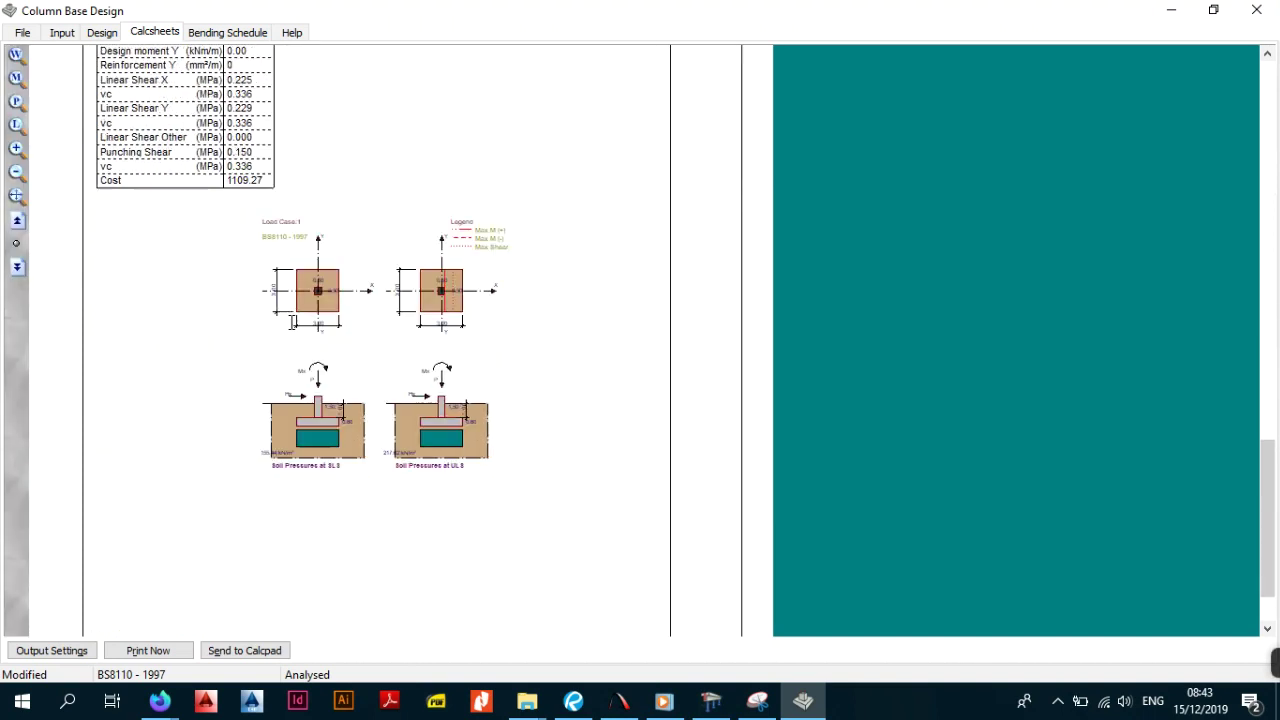
{"action": "scroll", "coordinate": [391, 423], "scroll_direction": "down", "scroll_amount": 4}
{"action": "scroll", "coordinate": [313, 273], "scroll_direction": "up", "scroll_amount": 8}
{"action": "scroll", "coordinate": [278, 198], "scroll_direction": "up", "scroll_amount": 2}
{"action": "scroll", "coordinate": [278, 198], "scroll_direction": "up", "scroll_amount": 1}
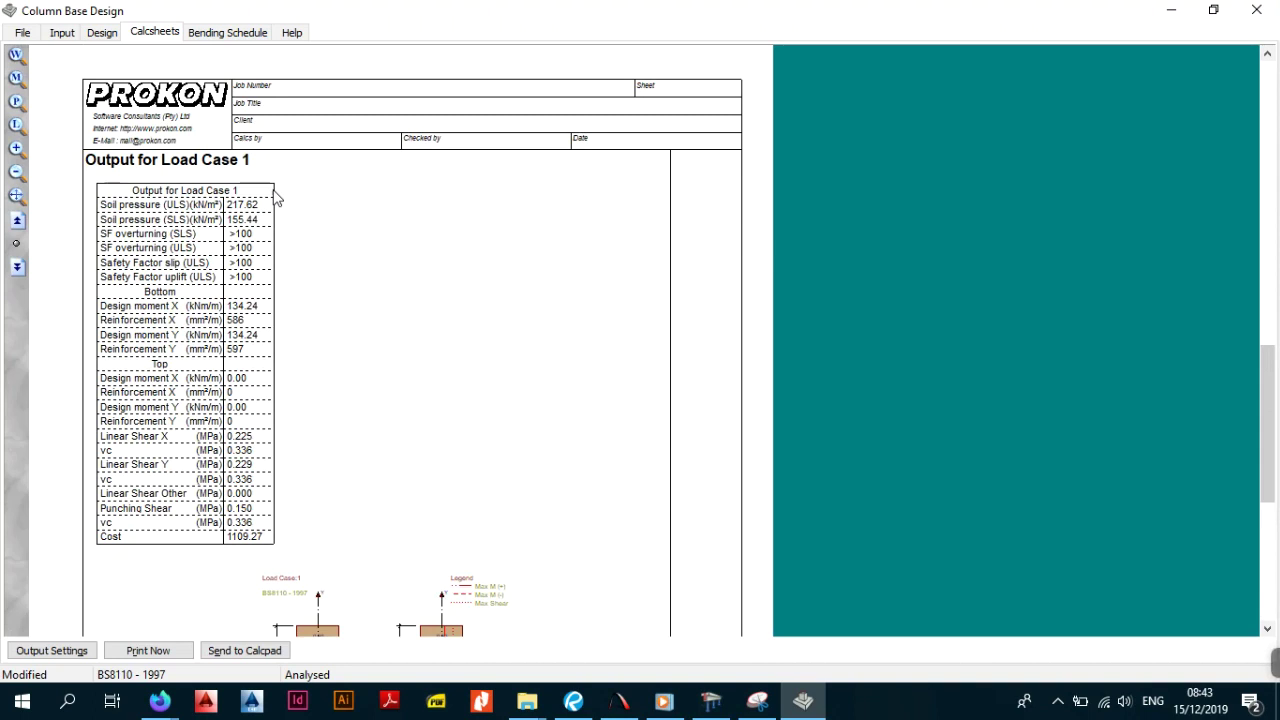
{"action": "scroll", "coordinate": [277, 197], "scroll_direction": "up", "scroll_amount": 15}
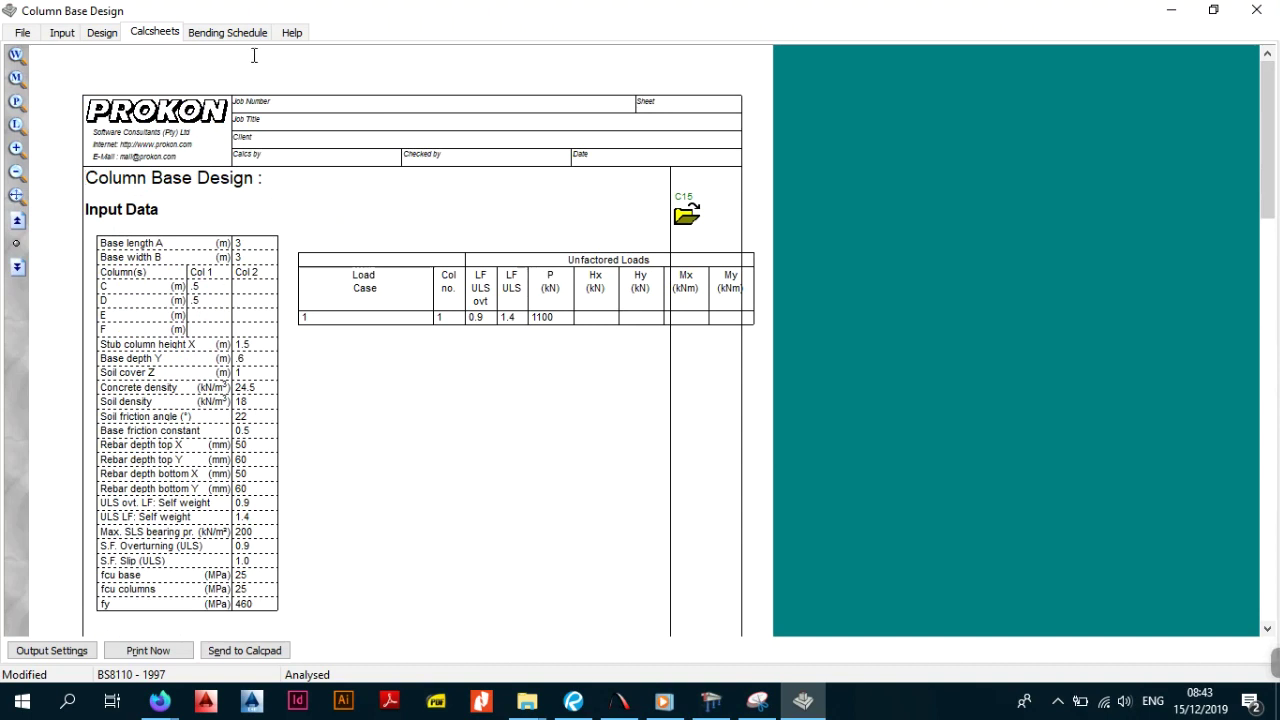
- Look at the bending schedule's rebar parameters, plan and section, and return to the calculation sheets
{"action": "left_click", "coordinate": [236, 28]}
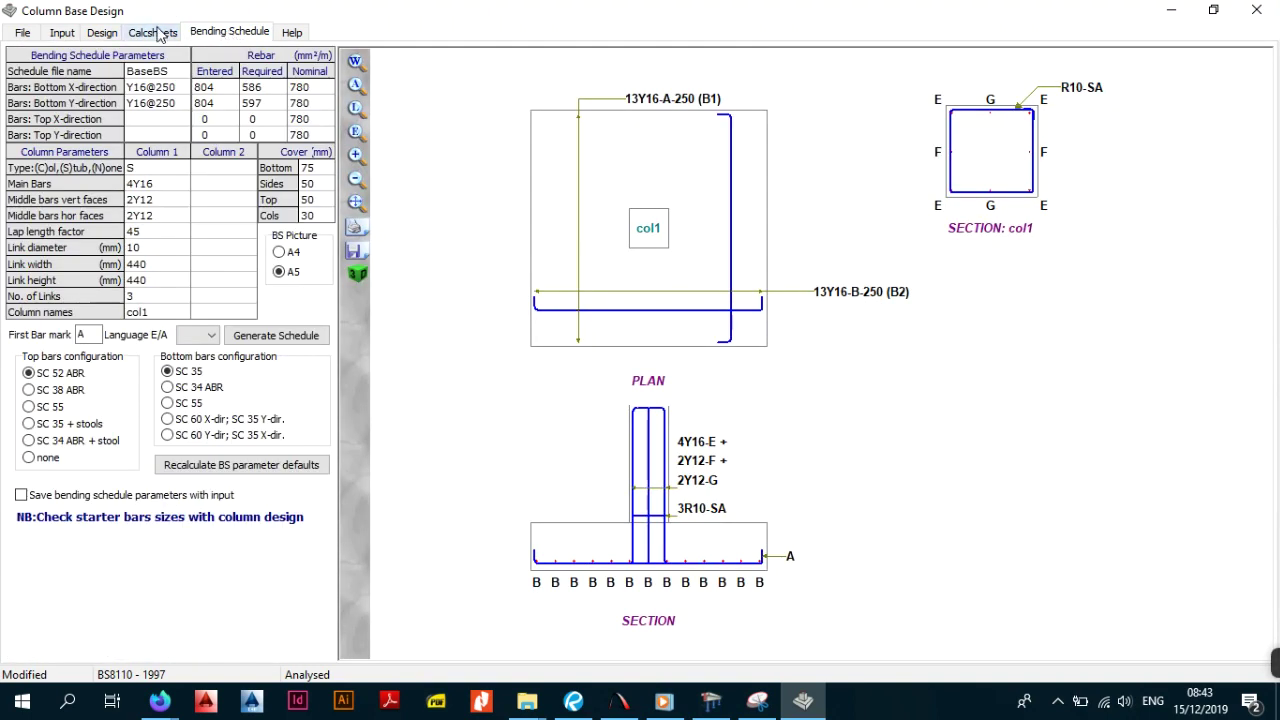
{"action": "left_click", "coordinate": [155, 34]}
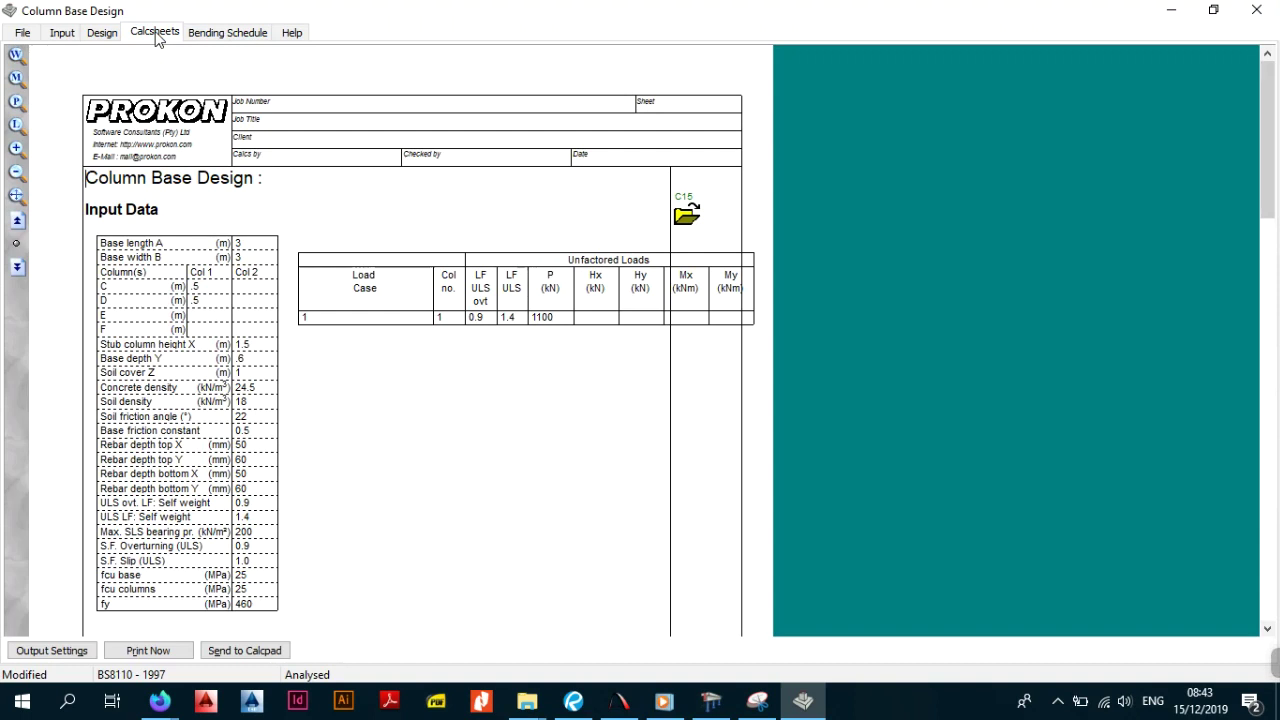